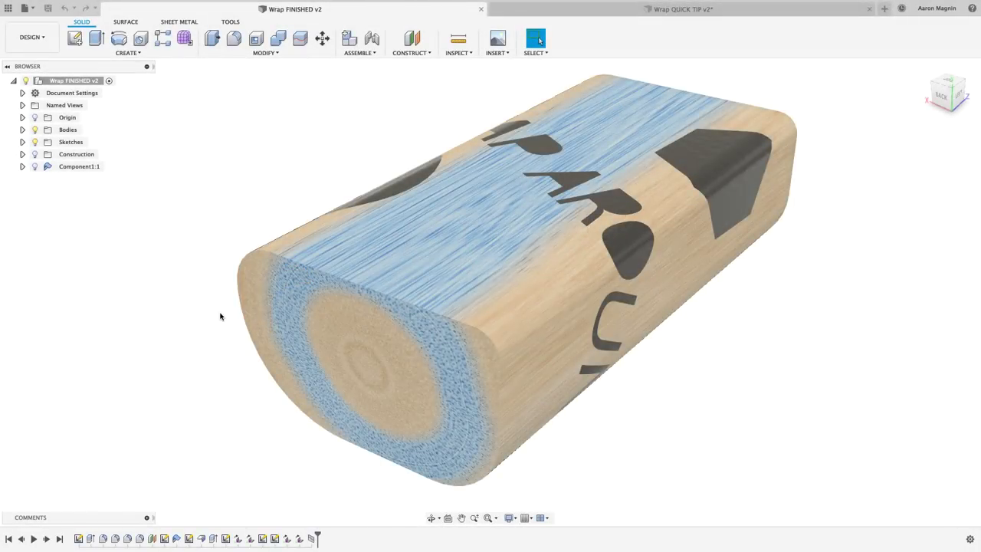
Inspect the finished wrap model and check the radii of the rounded corner edges on the block's end face.
middle_click_drag(220, 315, 375, 326, "shift")
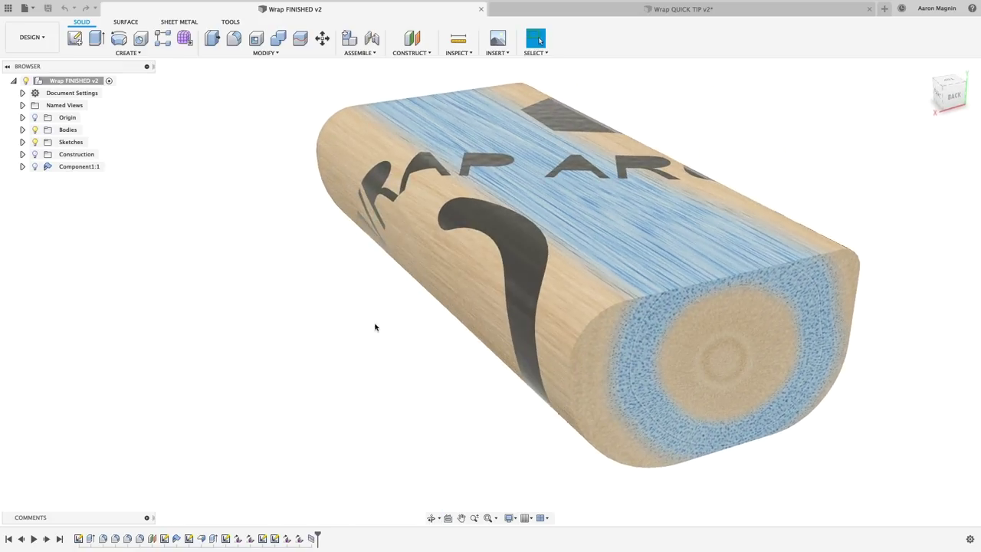
left_click(586, 326)
left_click(586, 442)
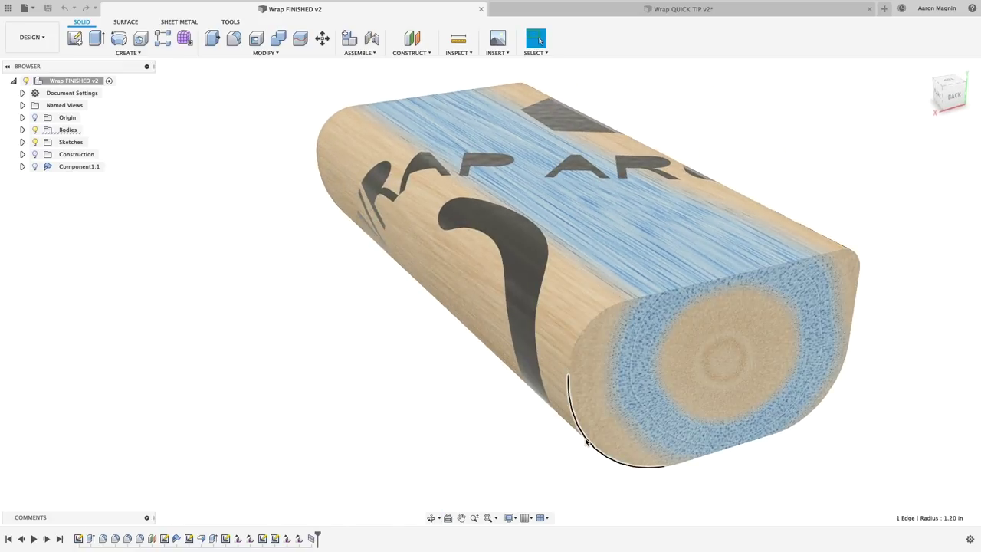
left_click(851, 256)
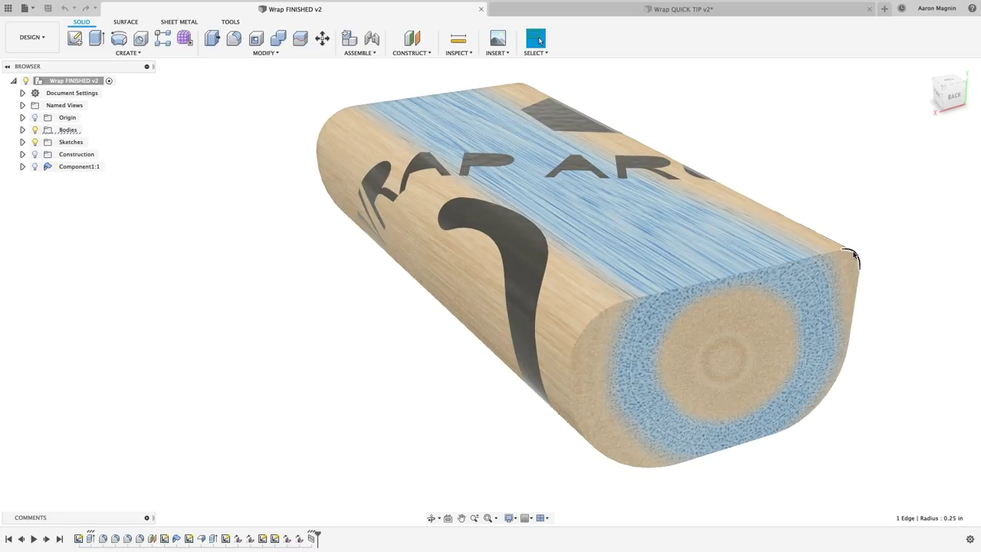
left_click(800, 177)
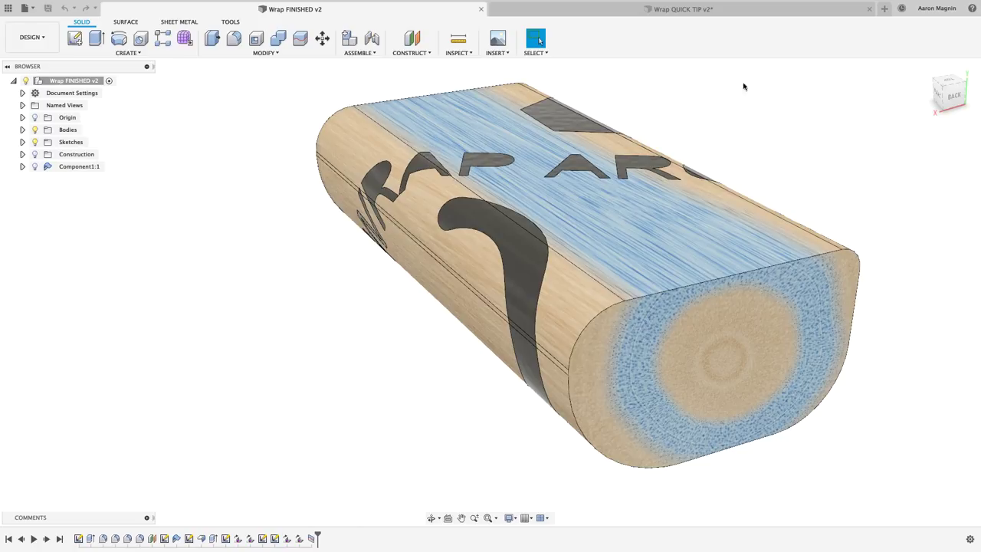
In the Wrap QUICK TIP v2 design, create a sheet metal component named wrap using the Steel (1/16) rule.
left_click(706, 12)
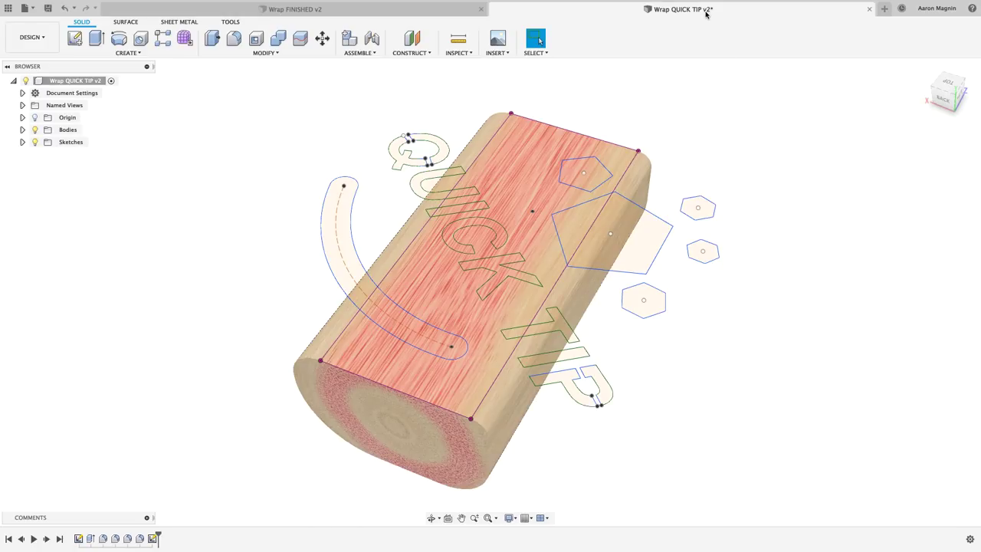
left_click(350, 40)
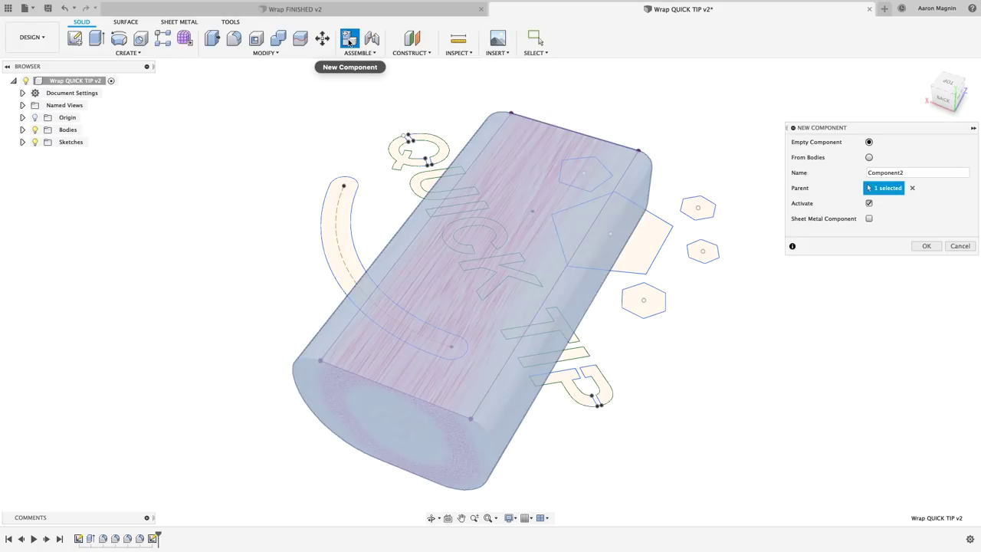
left_click(868, 219)
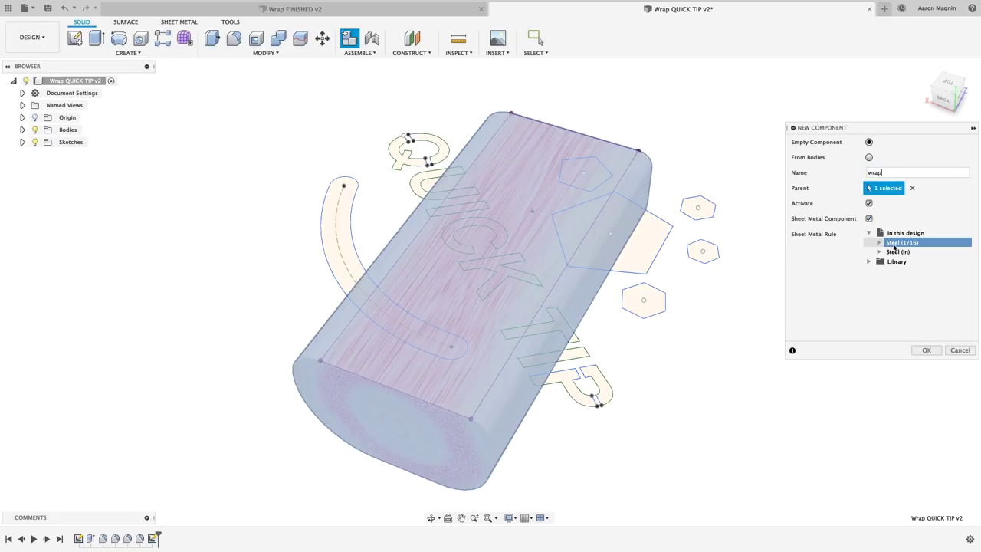
left_click(925, 349)
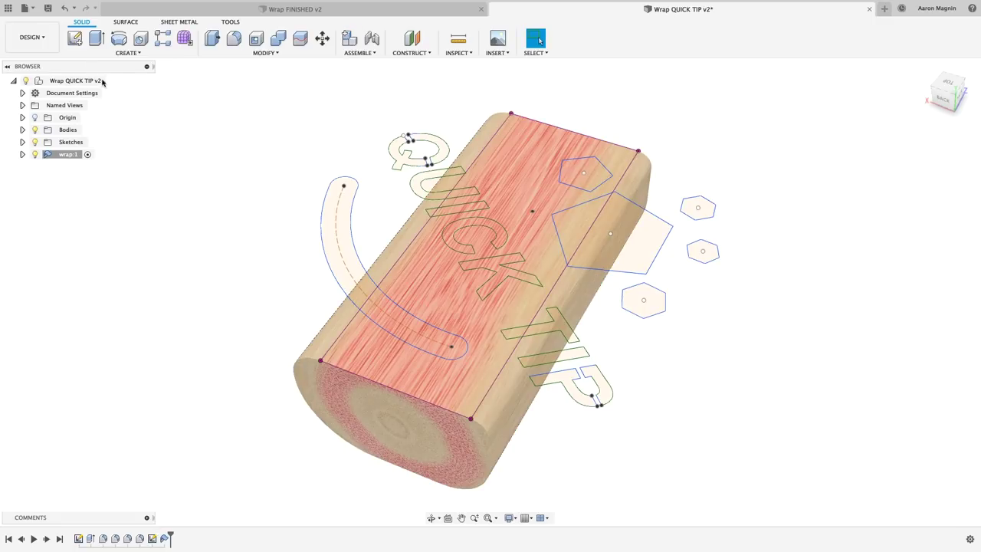
Sketch a rectangle about 6.1 by 5.5 in on the block's flat red face, enclosing all the text and shapes.
left_click(74, 39)
left_click(353, 351)
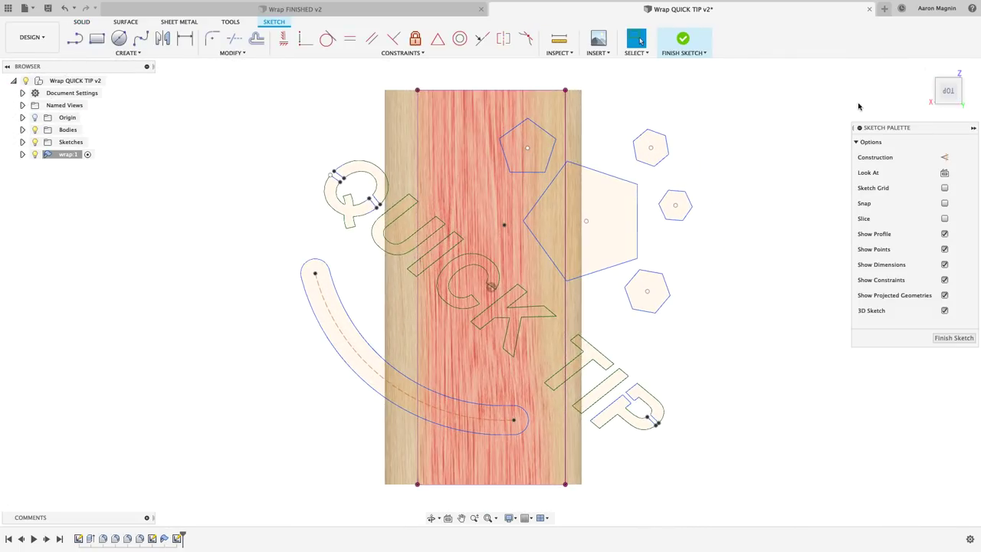
key("r")
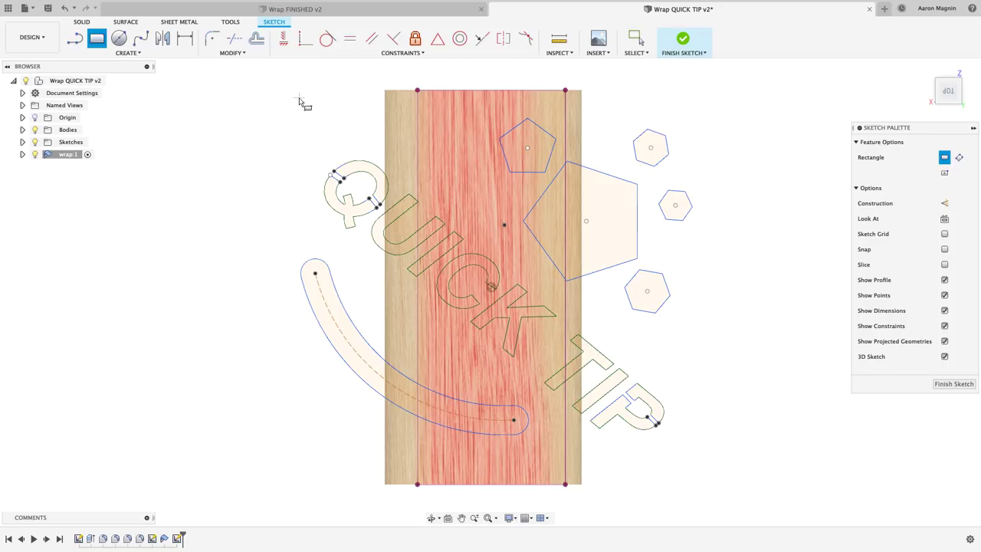
left_click(298, 98)
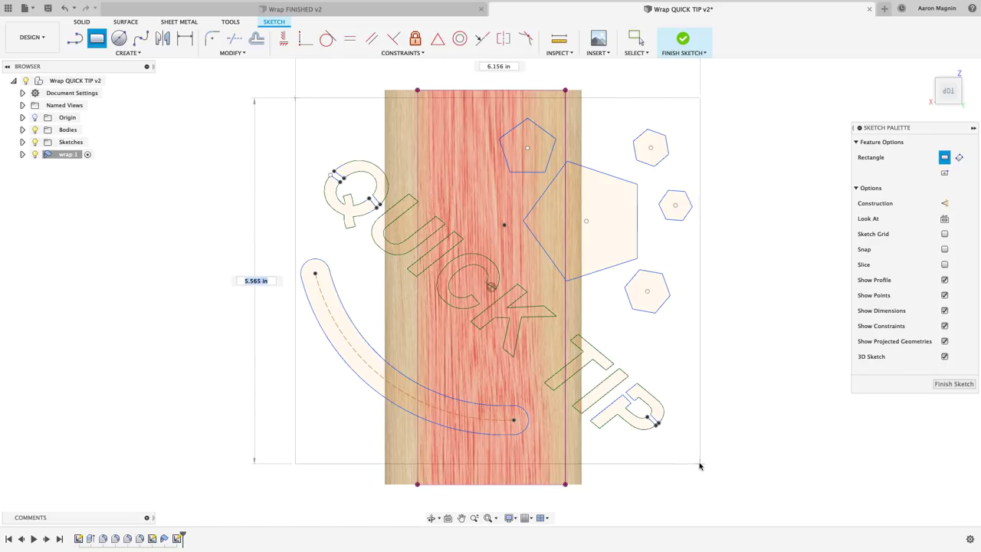
left_click(696, 459)
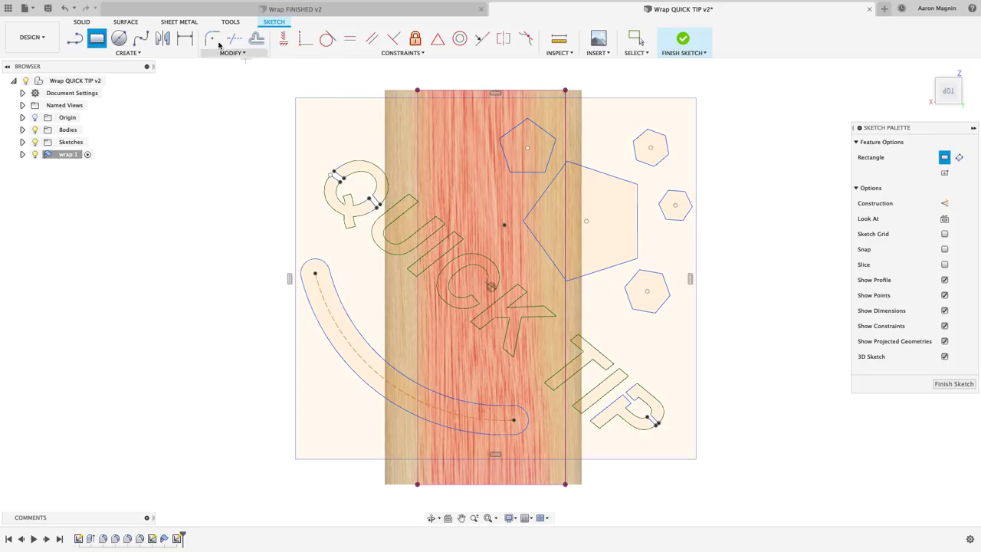
Create a sheet metal flange from the rectangle profile as a new body, with thickness on Side 1.
left_click(181, 22)
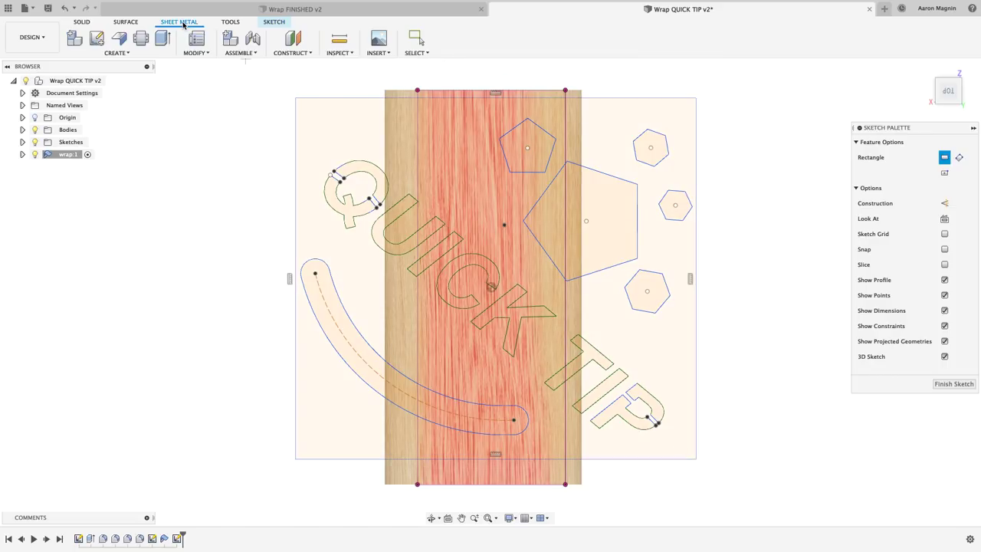
left_click(118, 38)
left_click(327, 284)
middle_click_drag(327, 283, 317, 214, "shift")
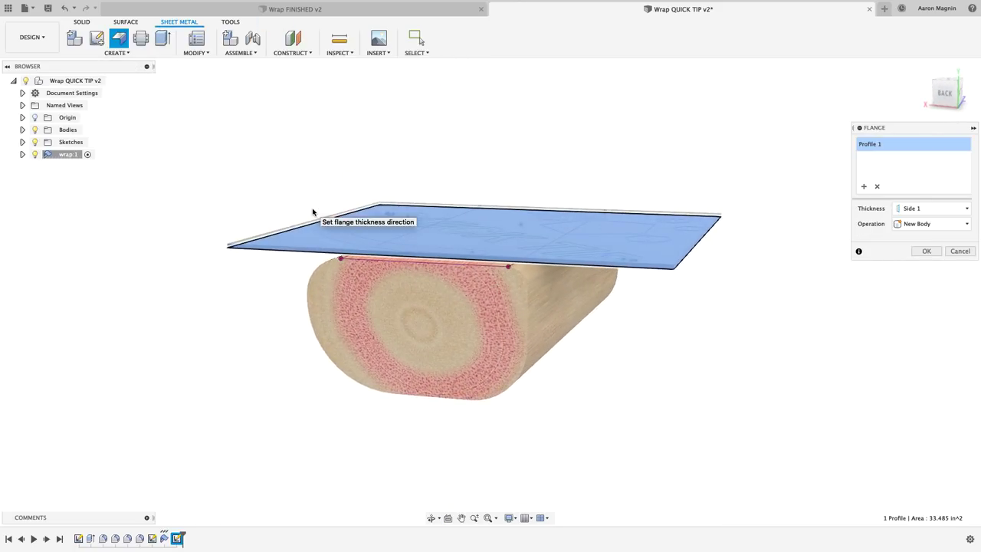
left_click(923, 252)
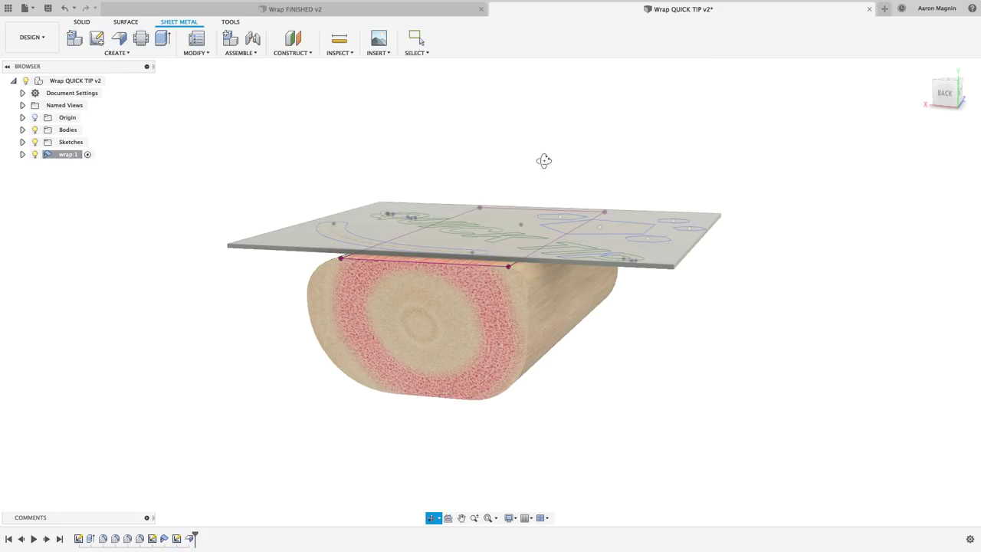
Start a sketch on the sheet's upper face and project the two long edge lines of the block's flat face into it.
middle_click_drag(543, 160, 540, 188, "shift")
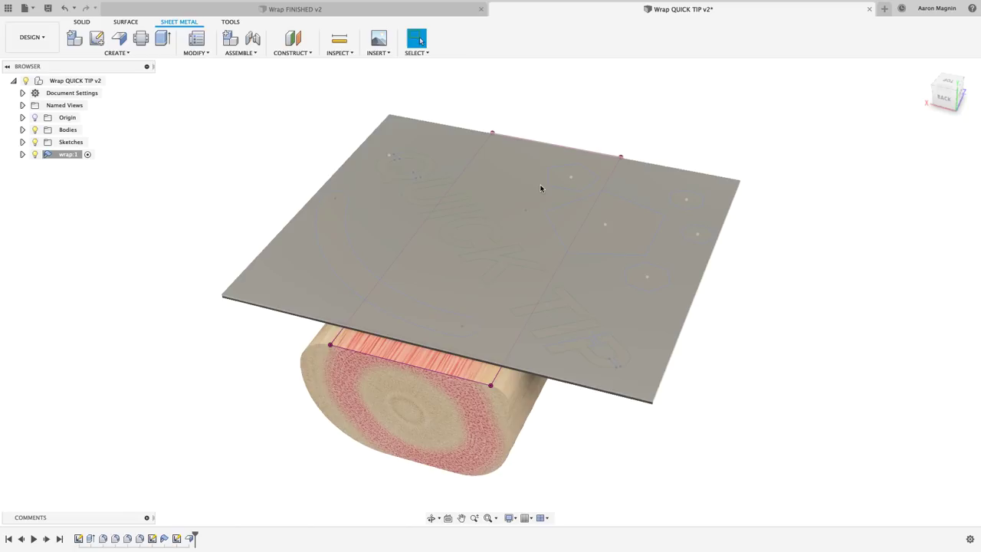
left_click(98, 39)
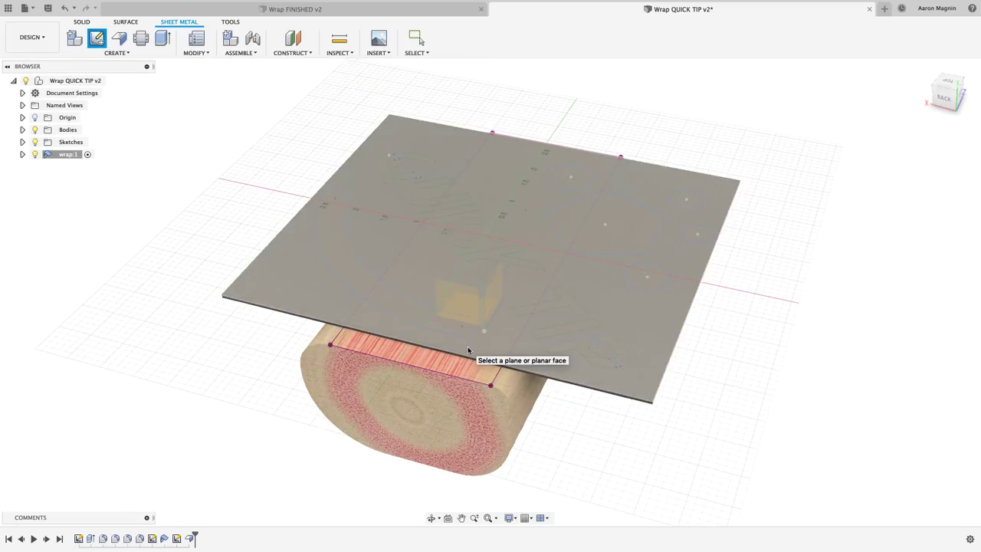
left_click(469, 350)
key("p")
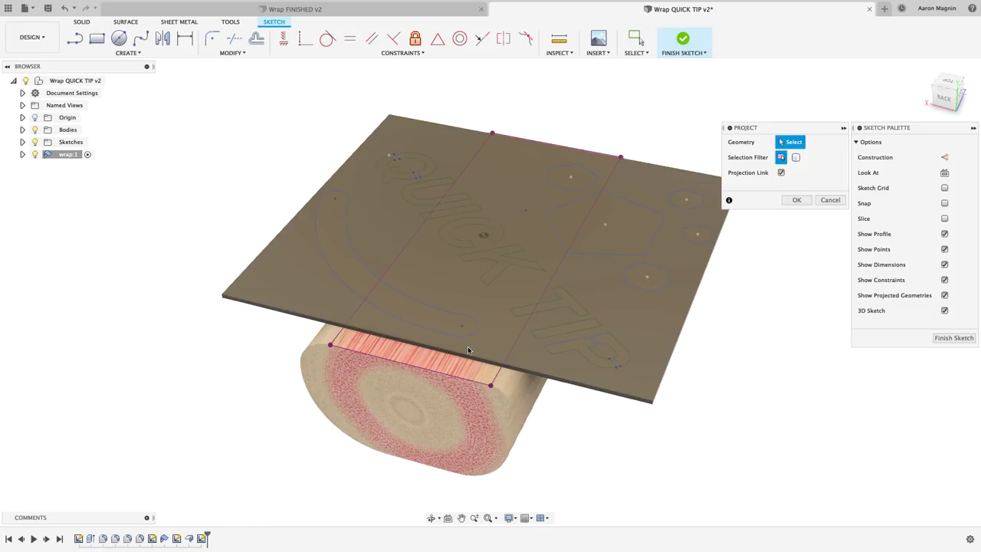
left_click(386, 351)
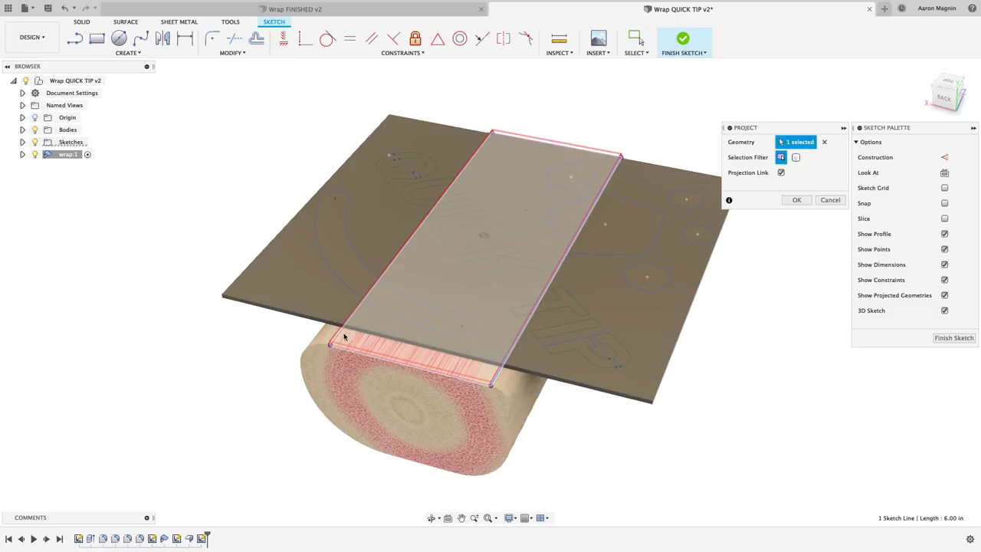
left_click(398, 337)
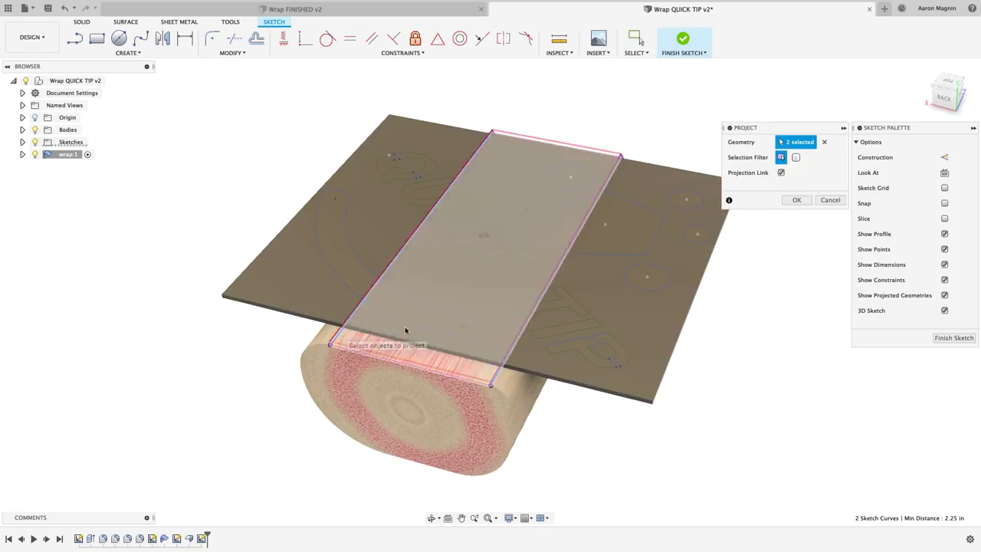
left_click(798, 200)
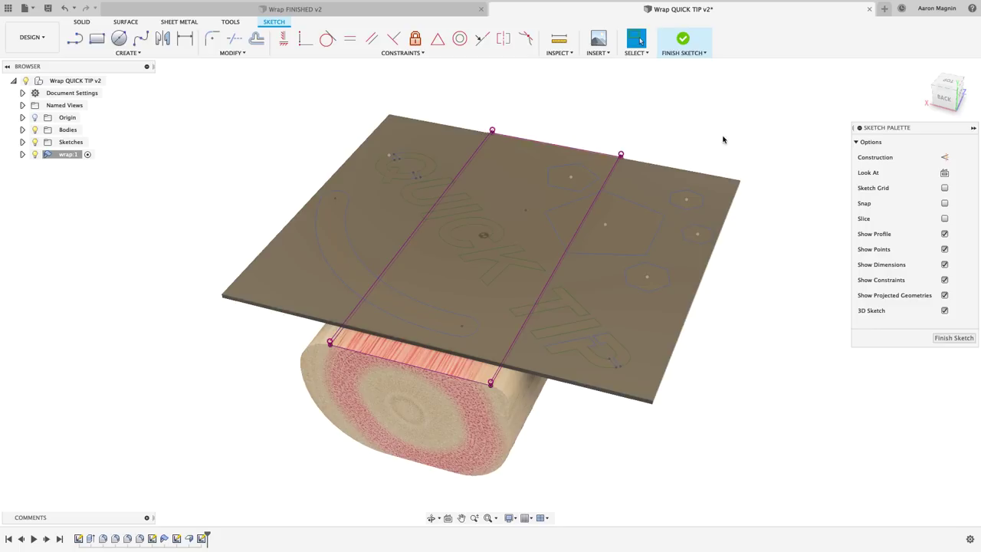
left_click(682, 42)
Bend the sheet 90° down along the projected line on the hexagon side, with bend line position Start and an overridden bend radius.
key("s")
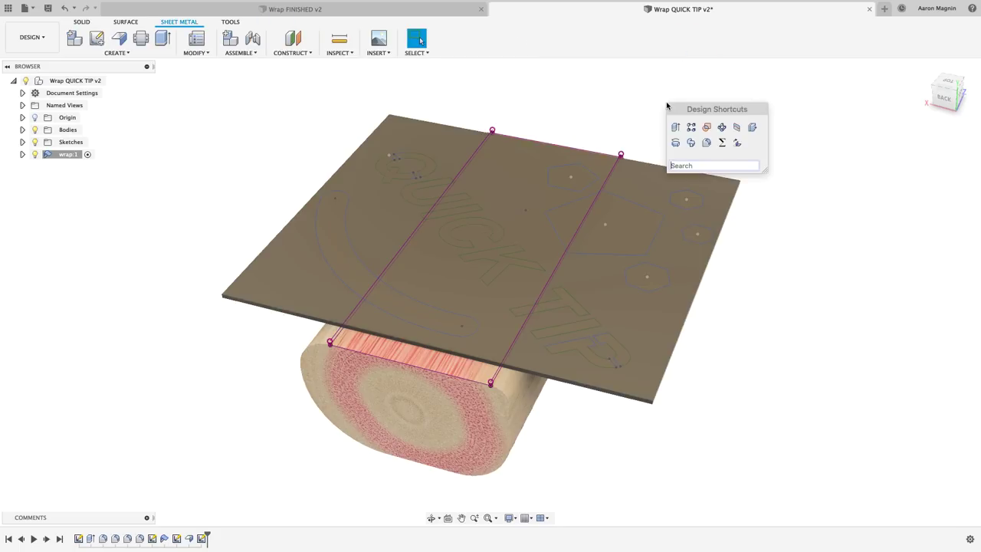
left_click(736, 143)
left_click(569, 199)
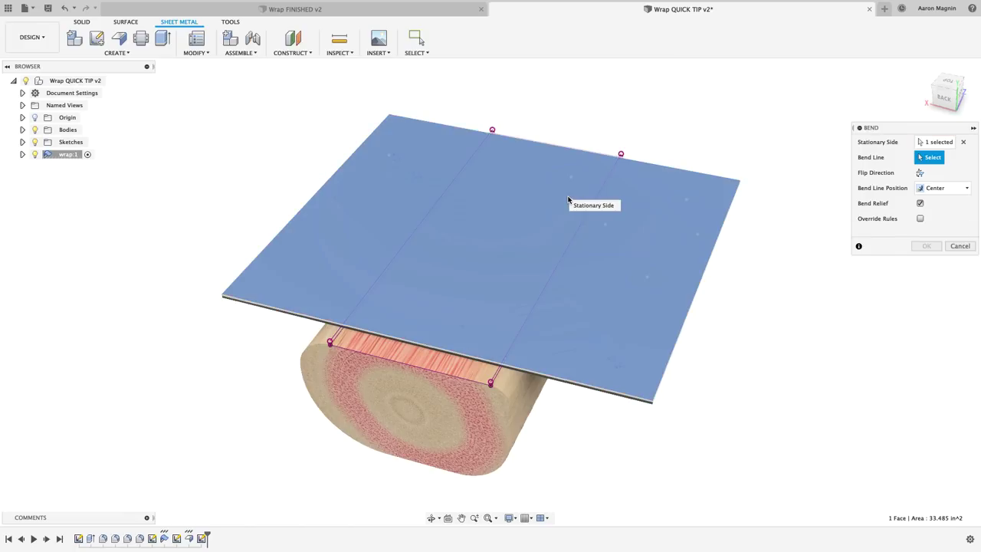
left_click(578, 229)
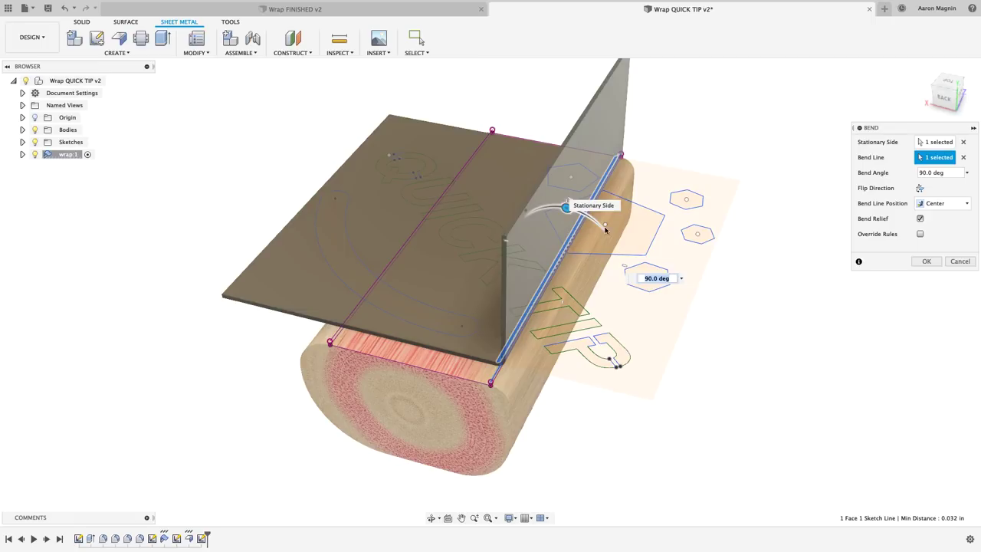
left_click(919, 189)
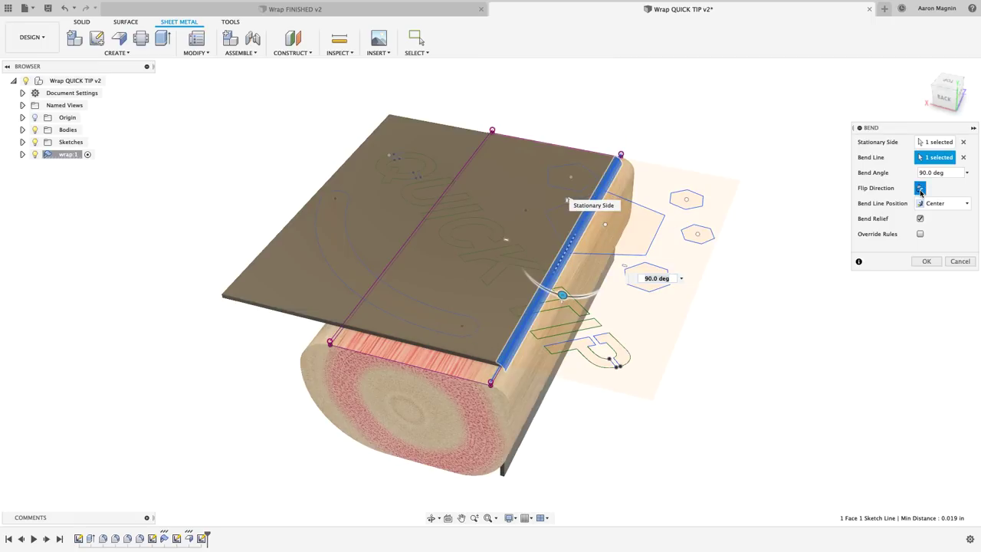
left_click(929, 203)
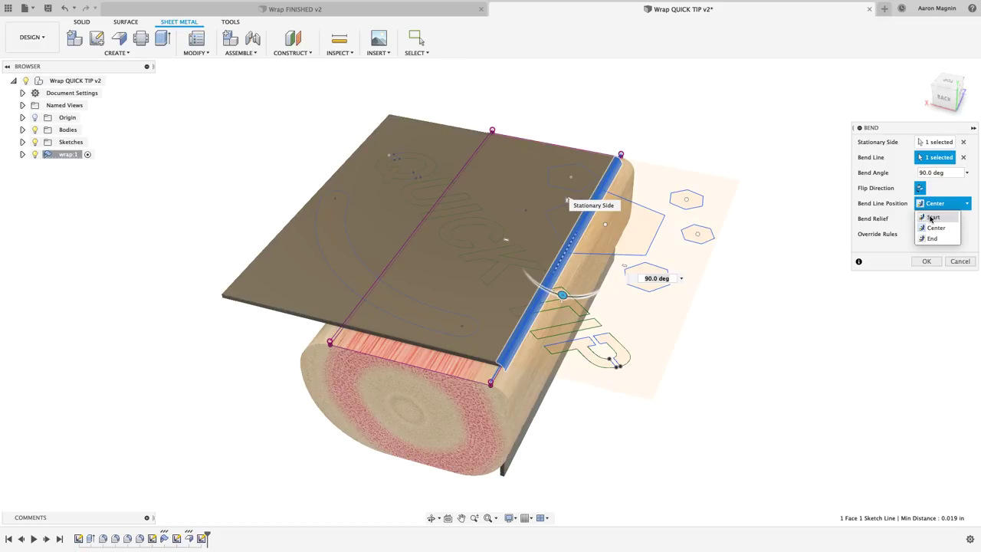
left_click(931, 218)
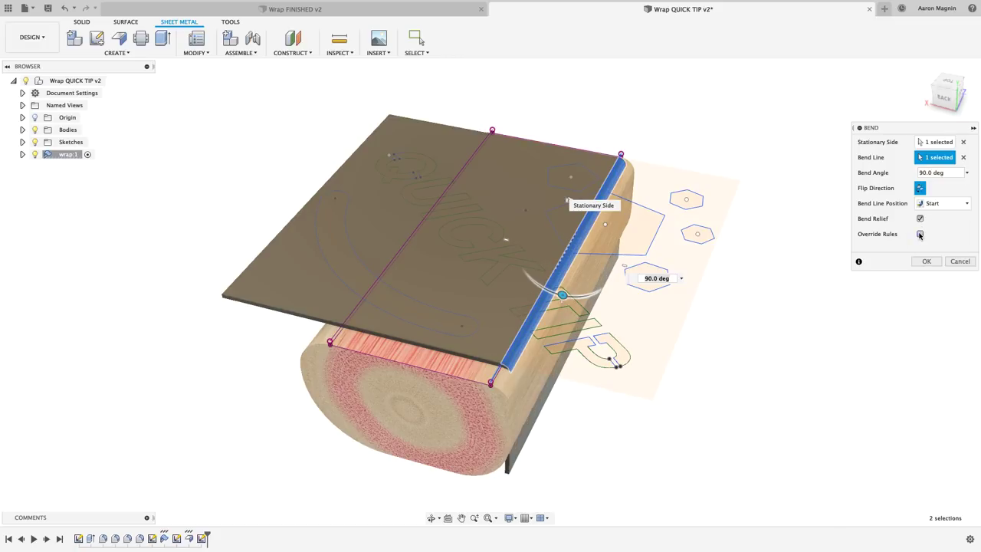
left_click(920, 235)
left_click(868, 249)
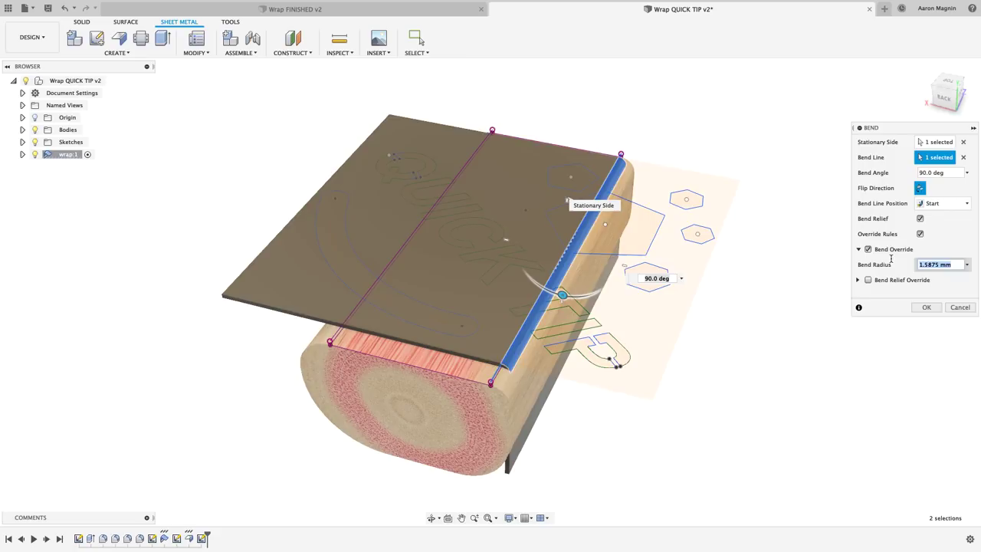
left_click(924, 307)
Bend the sheet 90° down along the projected line on the curved slot's side, with position Start and an overridden bend radius.
key("s")
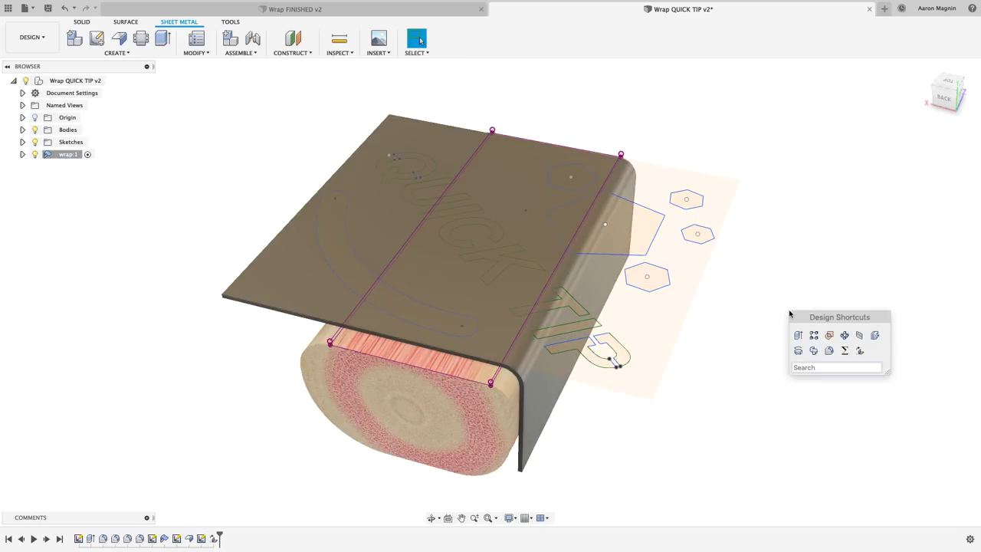
left_click(859, 350)
left_click(920, 234)
left_click(867, 249)
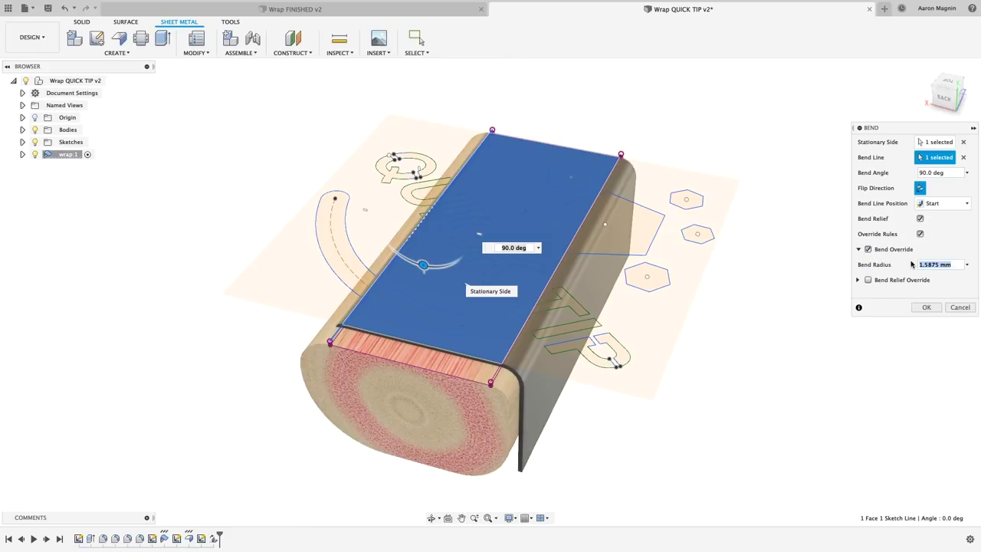
key("Return")
Sketch on the bent side wall below the hexagons and project the block's lower long edge onto it.
middle_click_drag(912, 263, 465, 335, "shift")
left_click(475, 396)
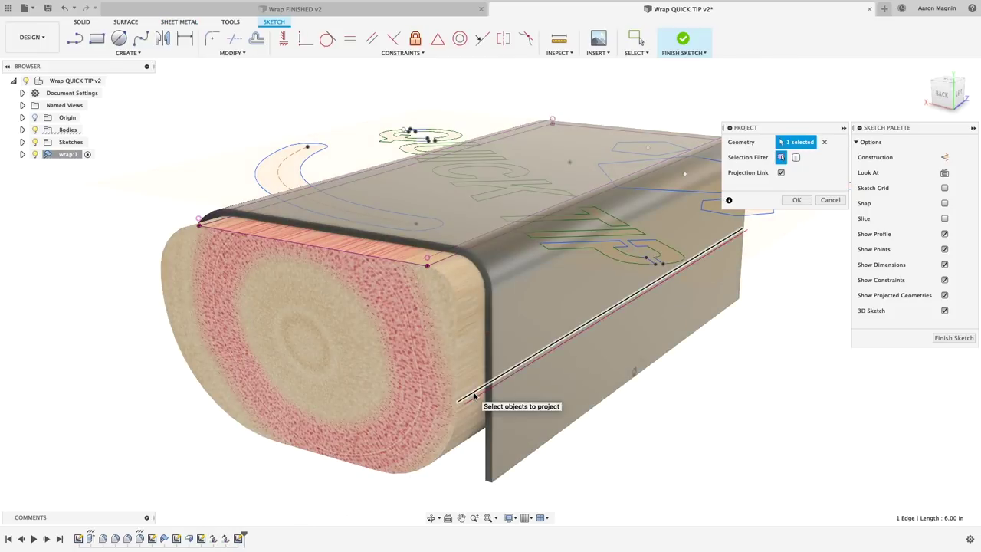
key("Return")
key("Return")
Bend that side wall inward along its projected line, with bend line position Start and an overridden bend radius.
left_click(568, 322)
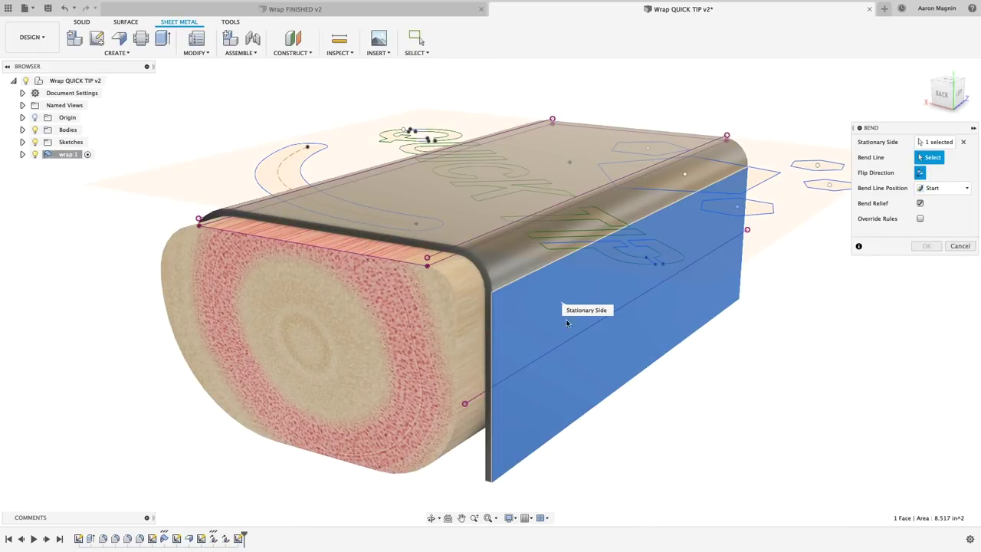
left_click(569, 340)
left_click(920, 234)
left_click(868, 249)
key("Return")
Sketch on the opposite side wall, on the curved slot's side, and project the block's long edge onto it.
middle_click_drag(881, 264, 184, 343, "shift")
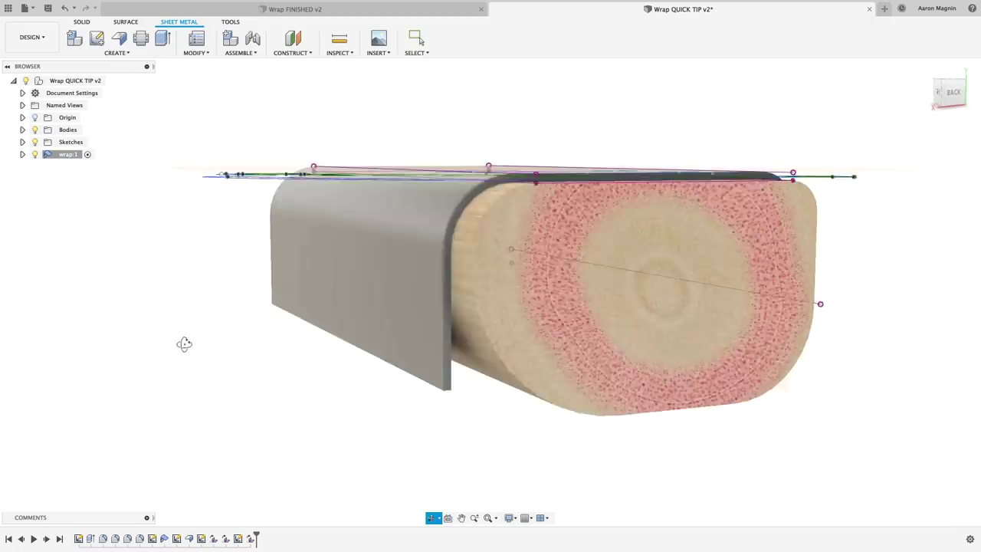
key("p")
key("Return")
key("Return")
Bend the side wall on the curved slot's side inward along its projected line, with an overridden bend radius of 1.2 in.
key("s")
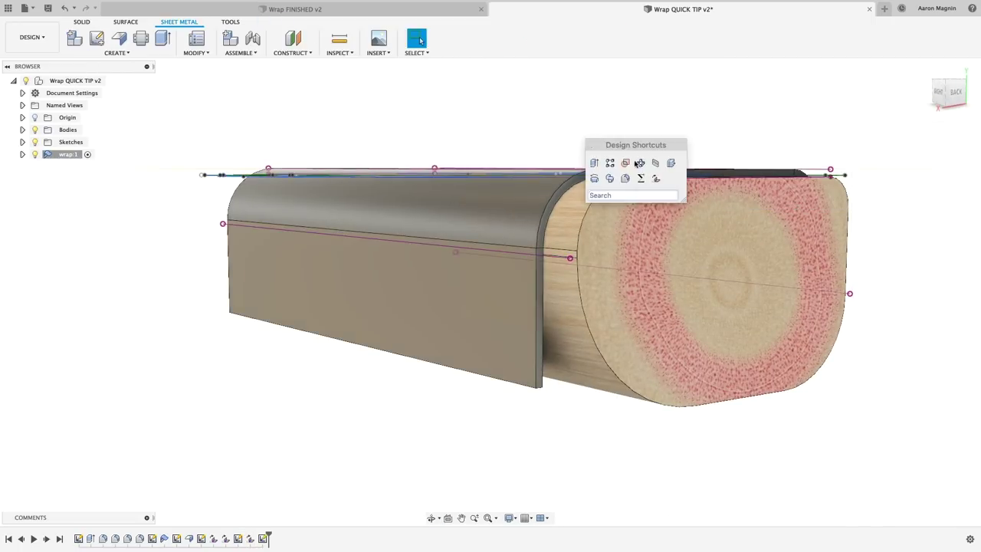
left_click(638, 164)
left_click(920, 233)
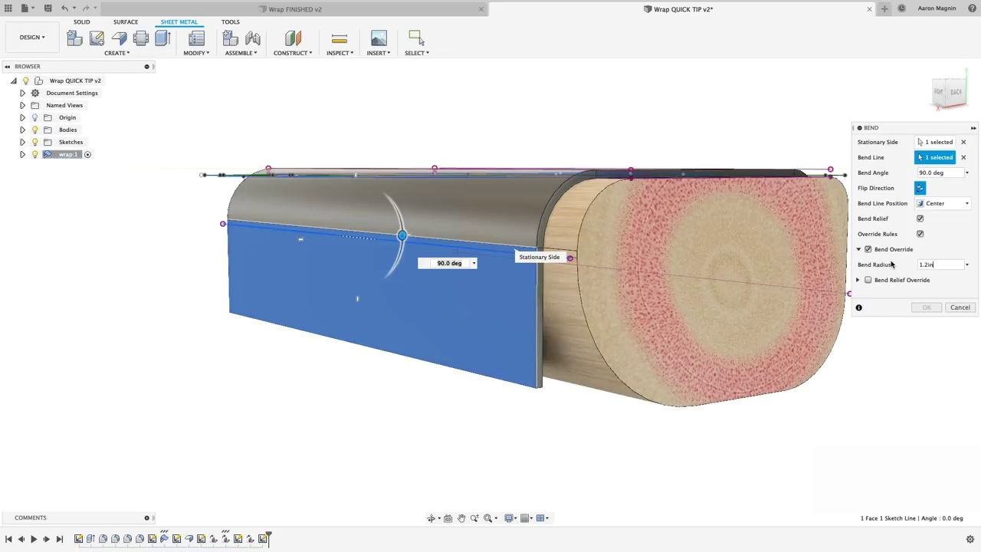
type("1.2in")
key("Return")
middle_click_drag(892, 264, 750, 378, "shift")
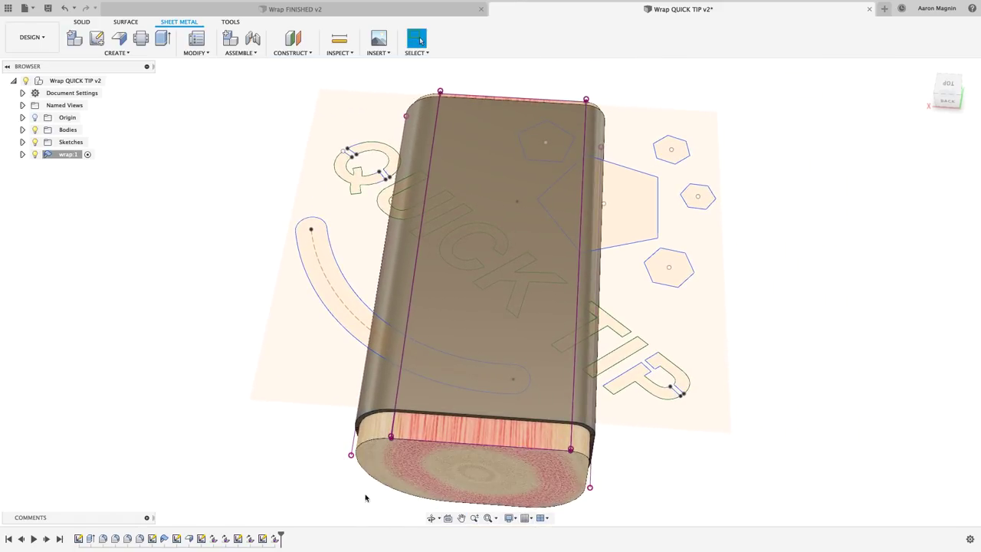
Roll the timeline back before the bends to cut the sketched text and shapes through the flat sheet, and restore the full timeline.
mouse_move(280, 536)
left_mouse_down()
mouse_move(205, 538)
mouse_move(219, 537)
left_mouse_up()
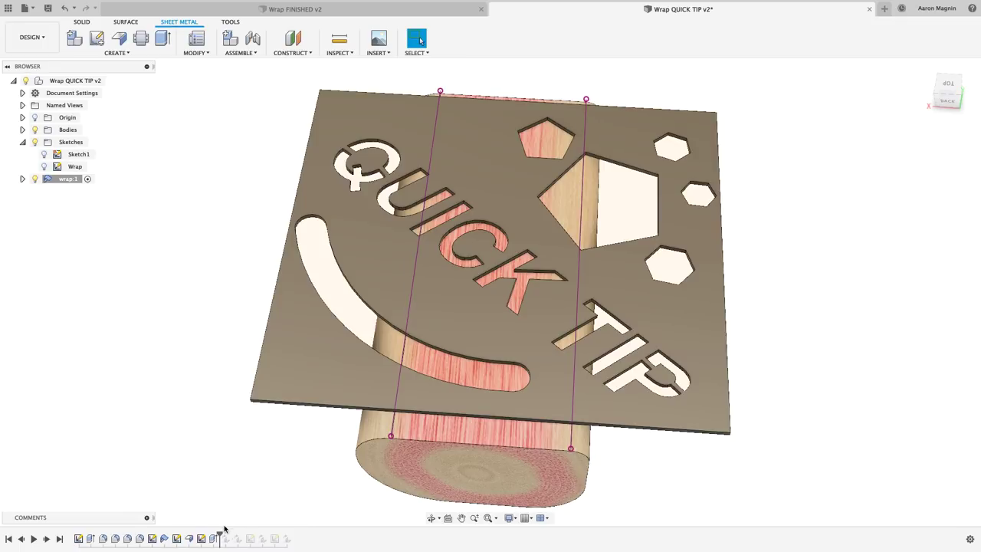
mouse_move(219, 532)
left_mouse_down()
mouse_move(292, 538)
mouse_move(613, 84)
left_mouse_up()
Split the block's seven outer faces with the wrapped sheet metal body as splitting tool, without extending the tool.
type("ssplit")
left_click(351, 528)
middle_click_drag(614, 84, 549, 305, "shift")
left_click(898, 243)
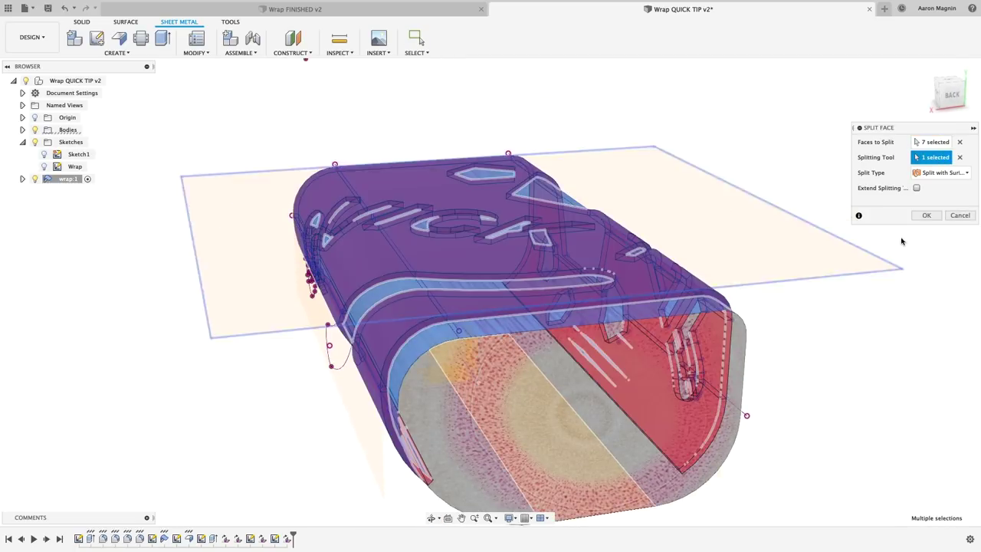
left_click(926, 215)
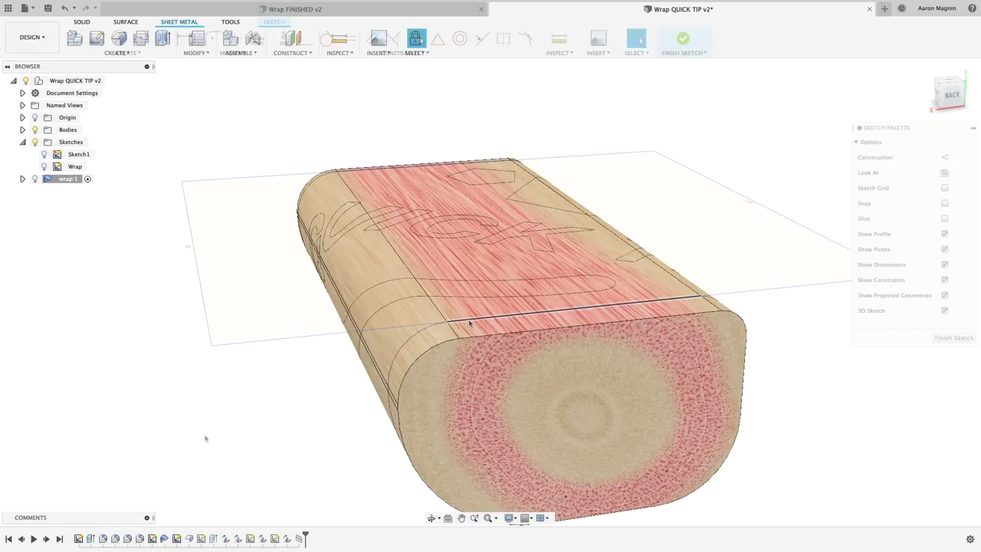
left_click(682, 39)
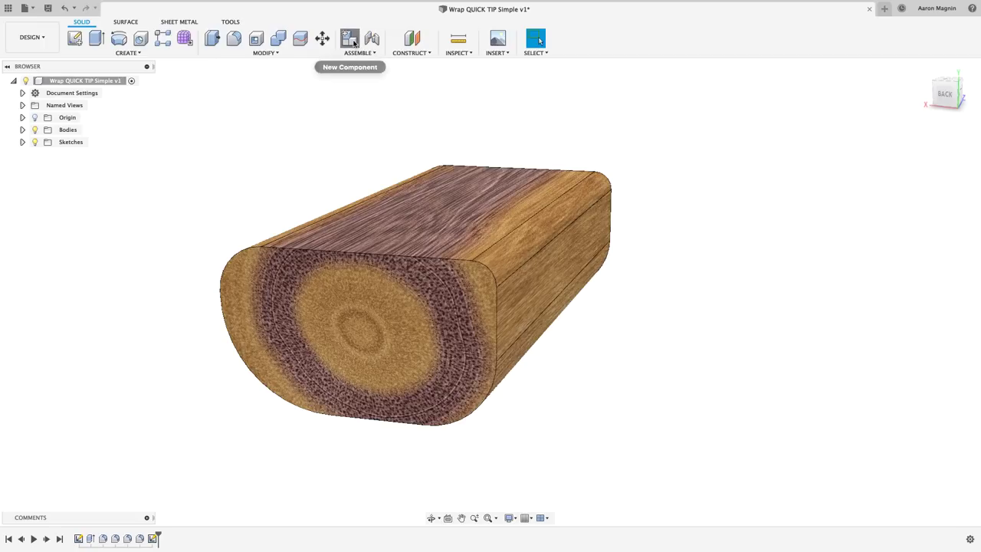
In the Wrap QUICK TIP Simple design, create an active sheet metal component named wrap with the Steel (1/16) rule.
left_click(350, 38)
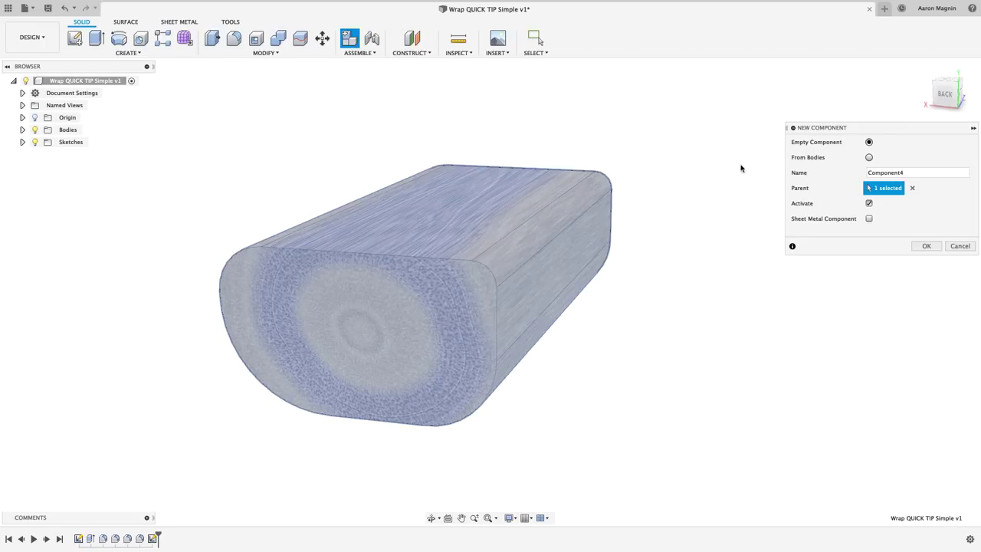
left_click(868, 219)
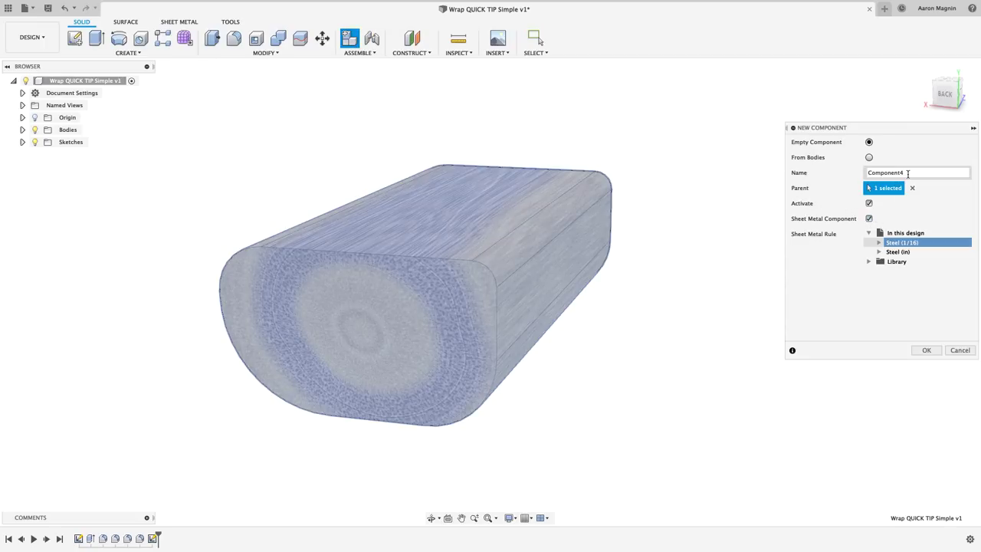
key("Return")
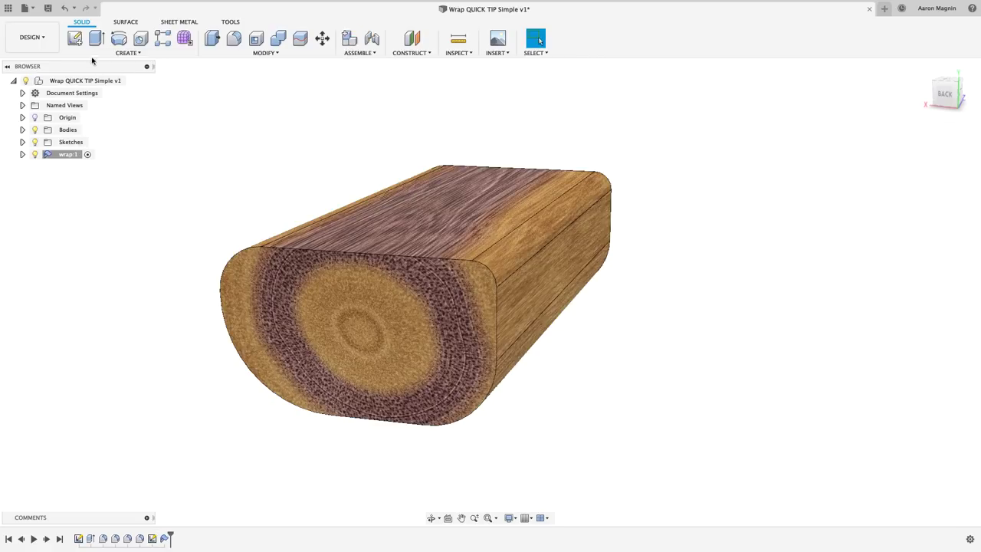
Sketch on the block's end face and project the whole block body's outline into the sketch.
left_click(75, 39)
left_click(298, 308)
key("p")
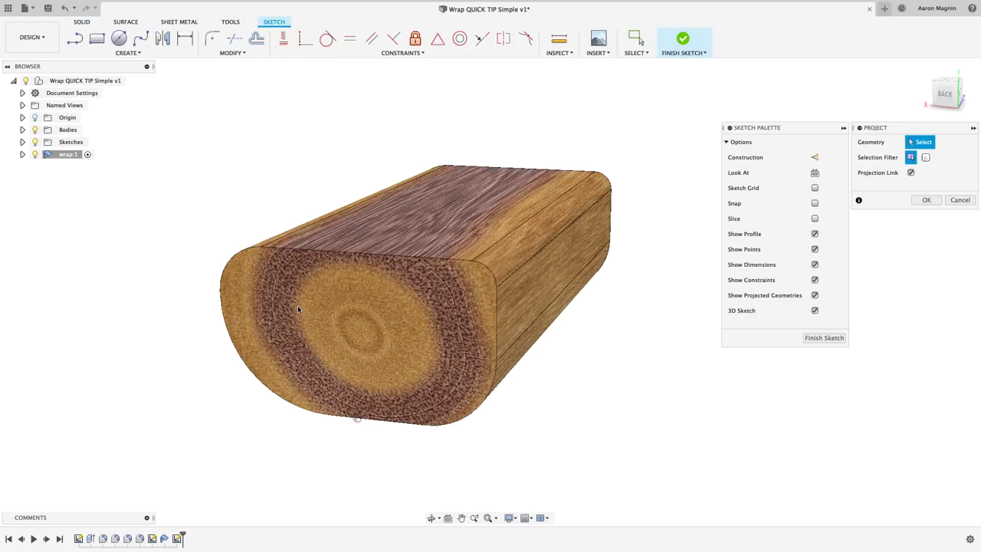
left_click(926, 158)
left_click(371, 325)
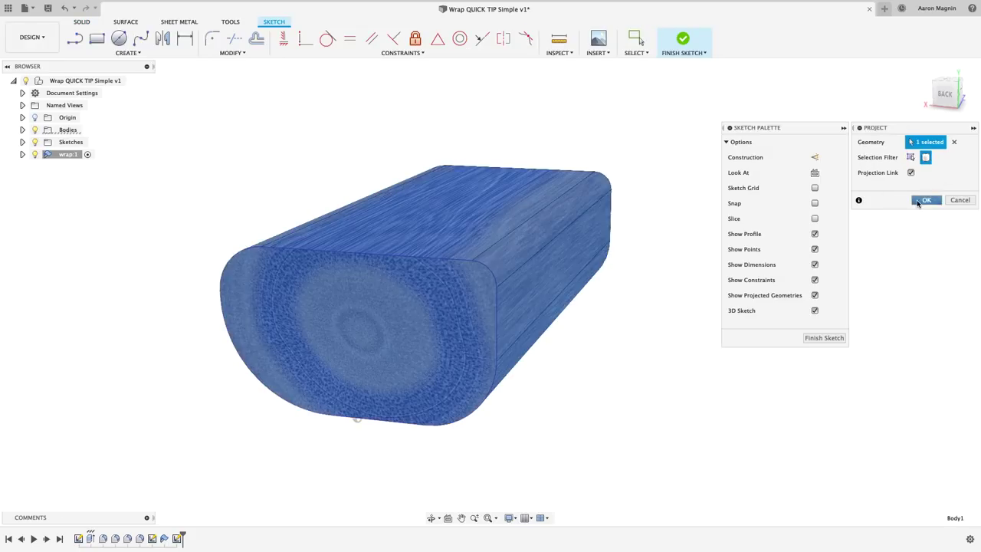
left_click(924, 200)
Hide the block body, delete the outline's short bottom line to open the profile, and finish the sketch.
left_click(34, 130)
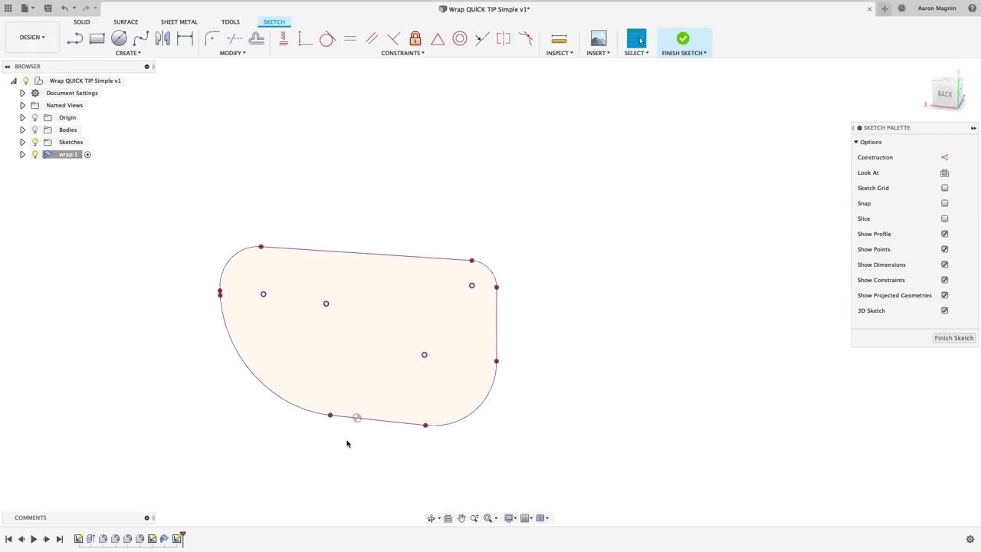
left_click(374, 419)
key("Delete")
left_click(681, 40)
Create a contour flange from the open outline along the block's length, with distance -6.00 in and thickness on Side 1.
left_click(179, 22)
left_click(119, 39)
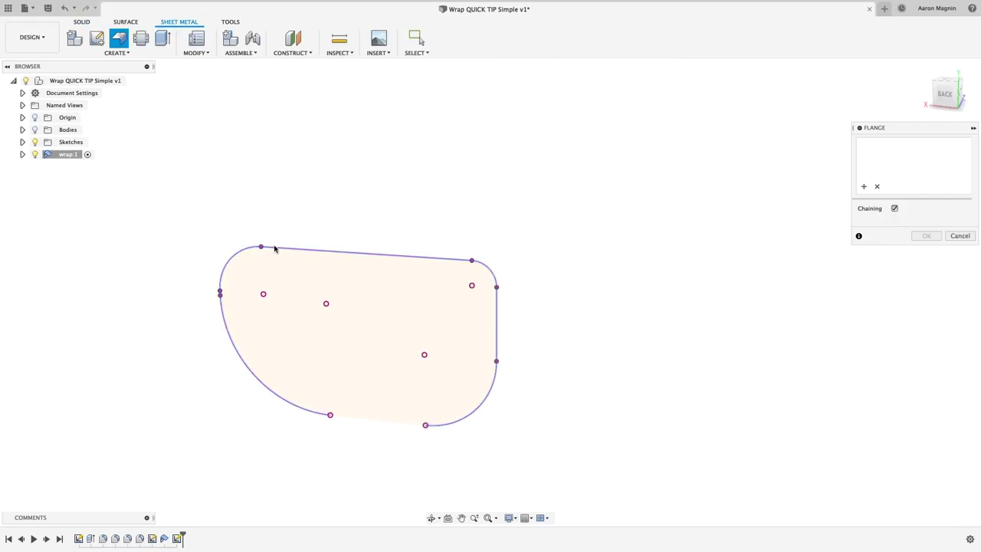
left_click(34, 129)
left_click_drag(263, 248, 591, 179)
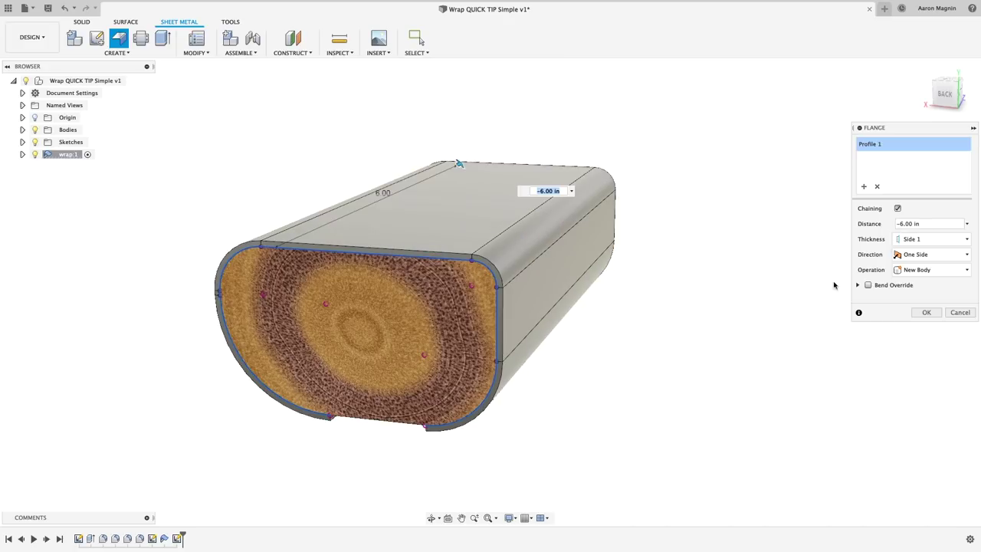
key("Return")
Unfold all bends of the flange with its flat top face as the stationary entity.
left_click(196, 50)
left_click(197, 65)
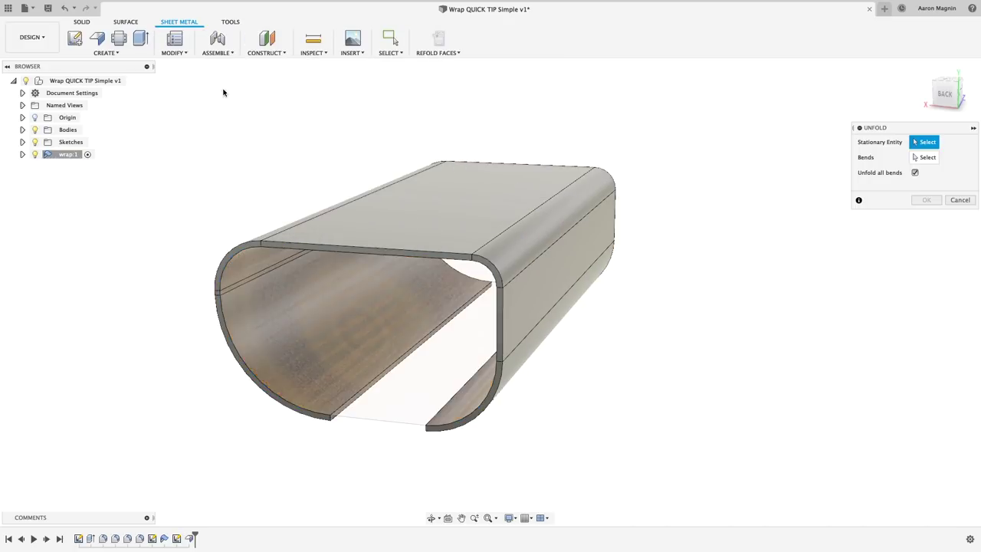
left_click(393, 216)
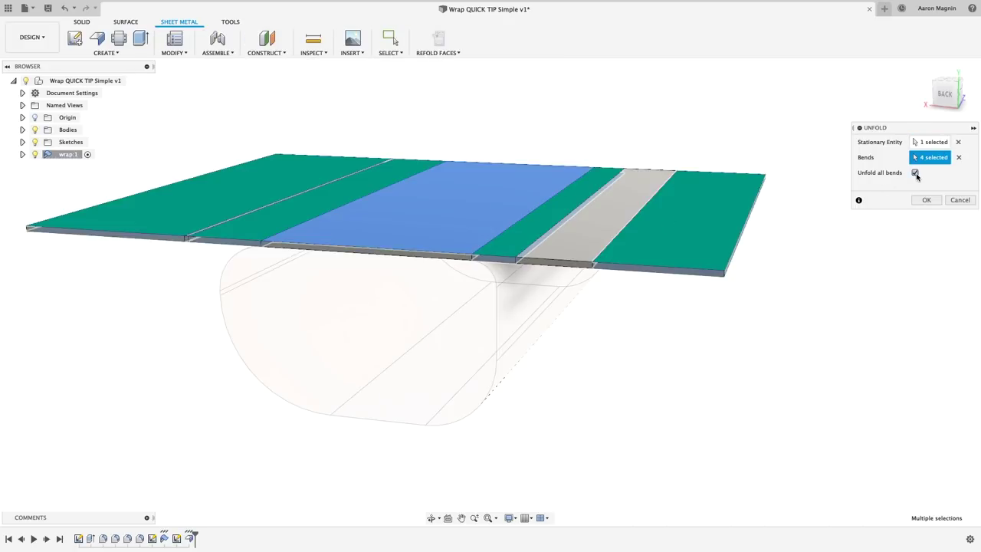
left_click(926, 199)
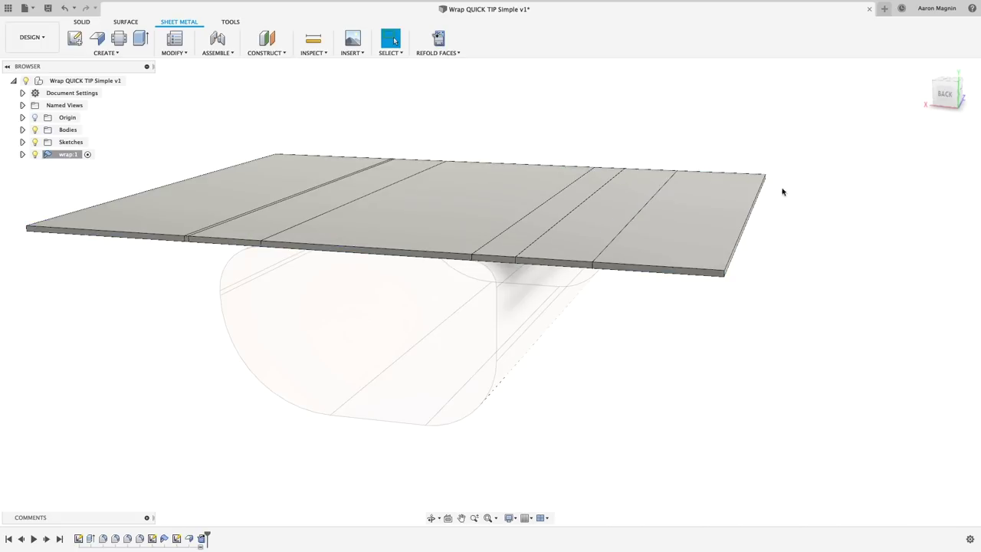
Show the Wrap sketch and hide the wrap sheet metal component.
left_click(22, 142)
left_click(44, 167)
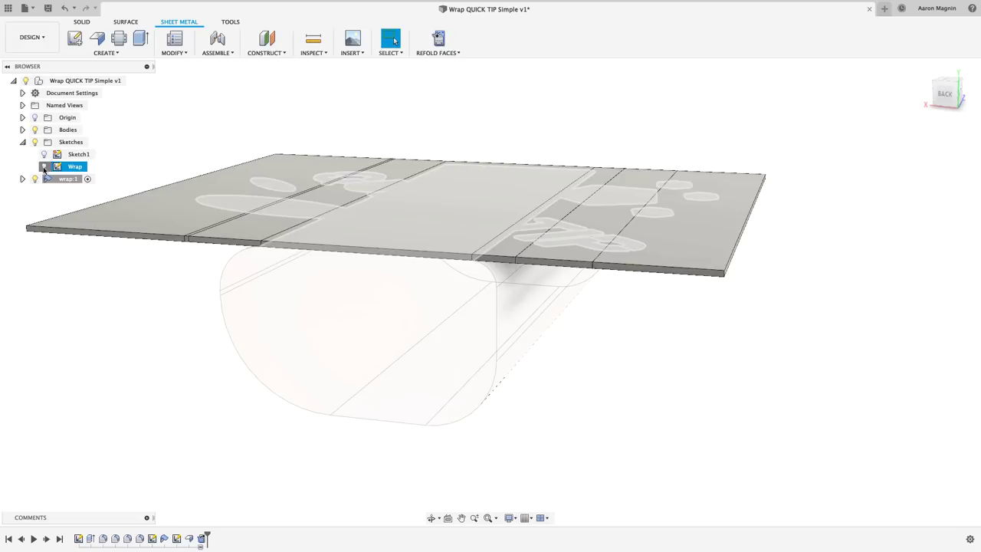
left_click(44, 167)
left_click(35, 178)
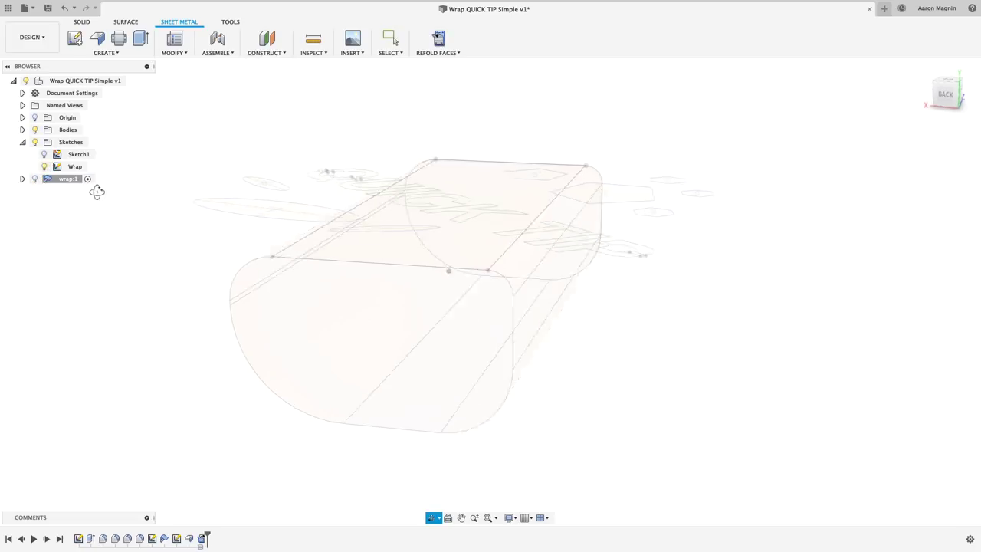
Cut the QUICK TIP letters, ellipses and polygons 0.451 in through the unfolded sheet, and refold its faces around the block.
key("e")
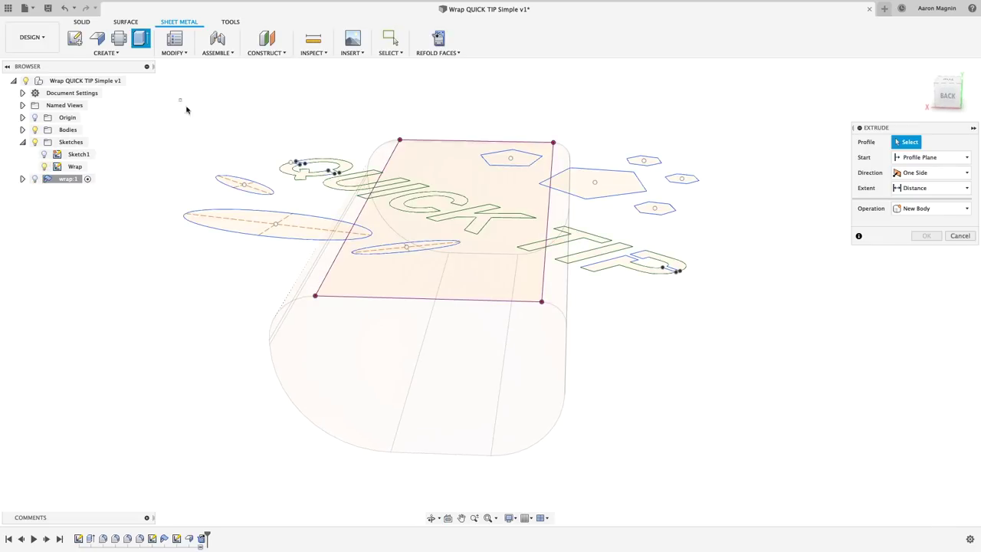
left_click_drag(186, 110, 712, 280)
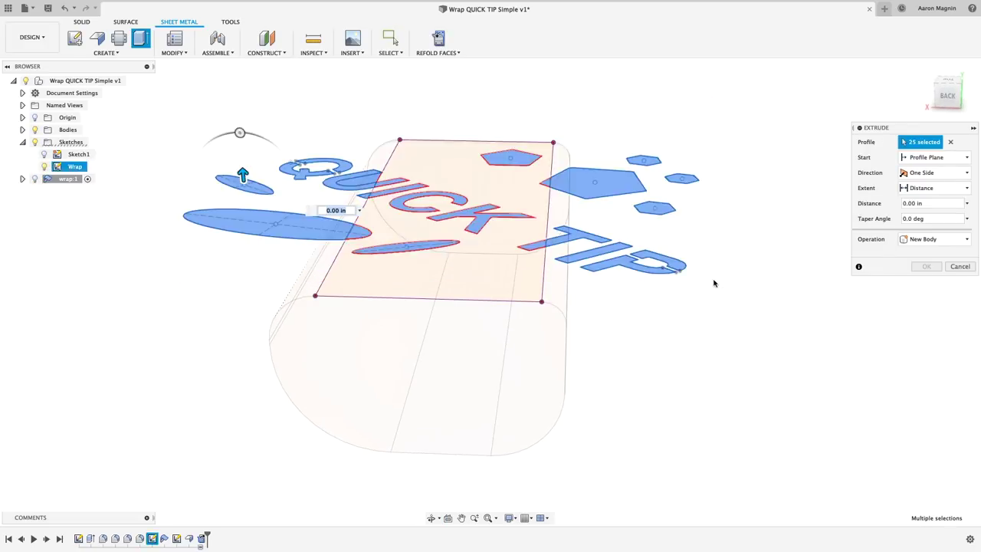
left_click(388, 187)
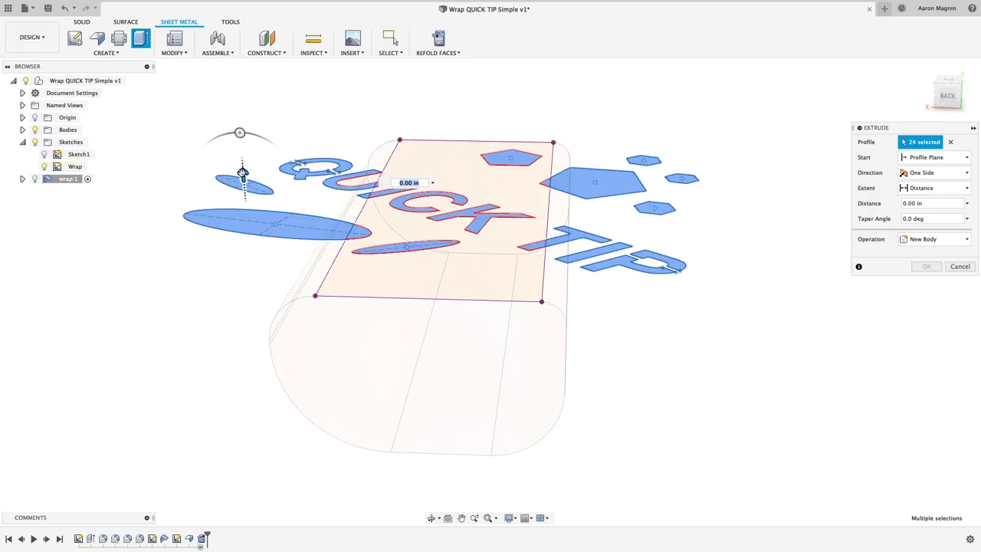
left_click_drag(242, 172, 240, 142)
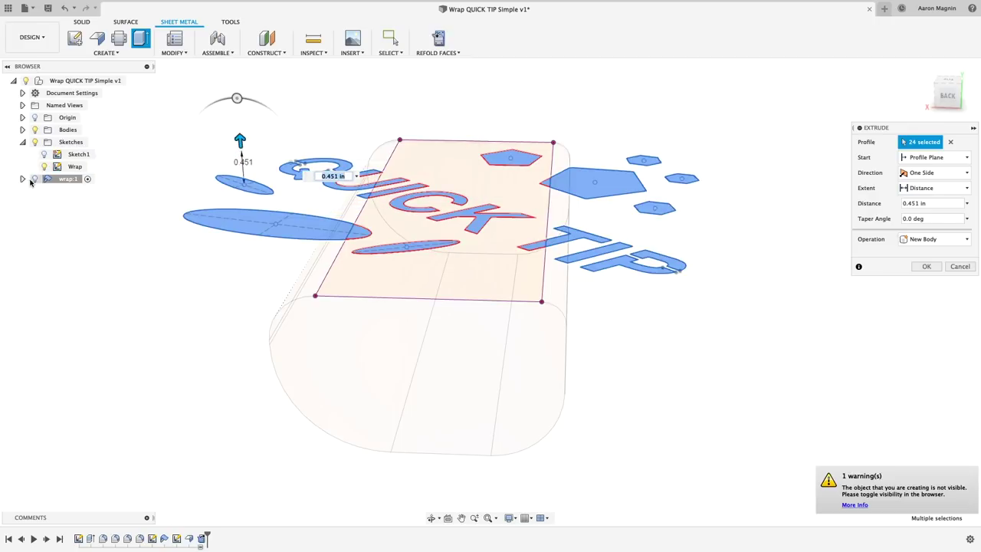
left_click(34, 179)
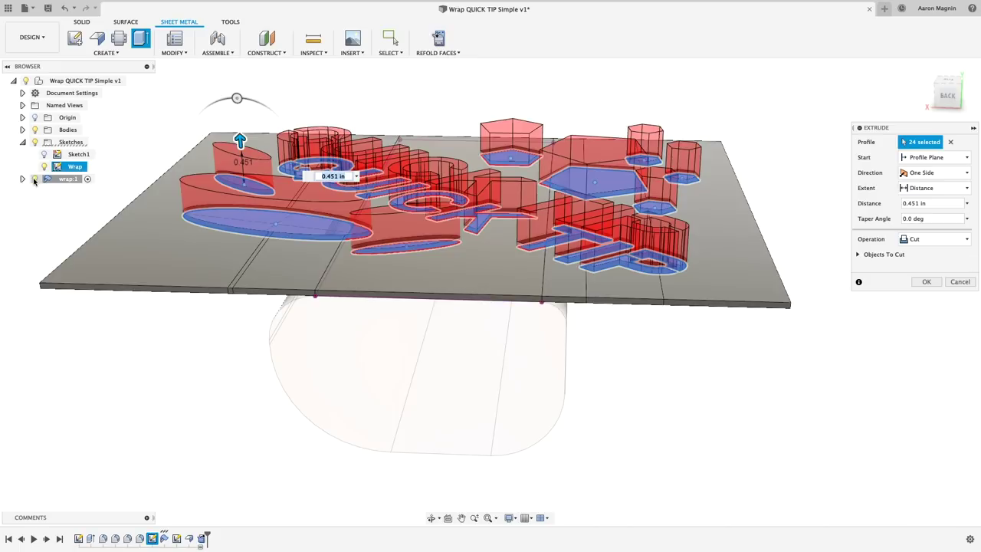
left_click(925, 283)
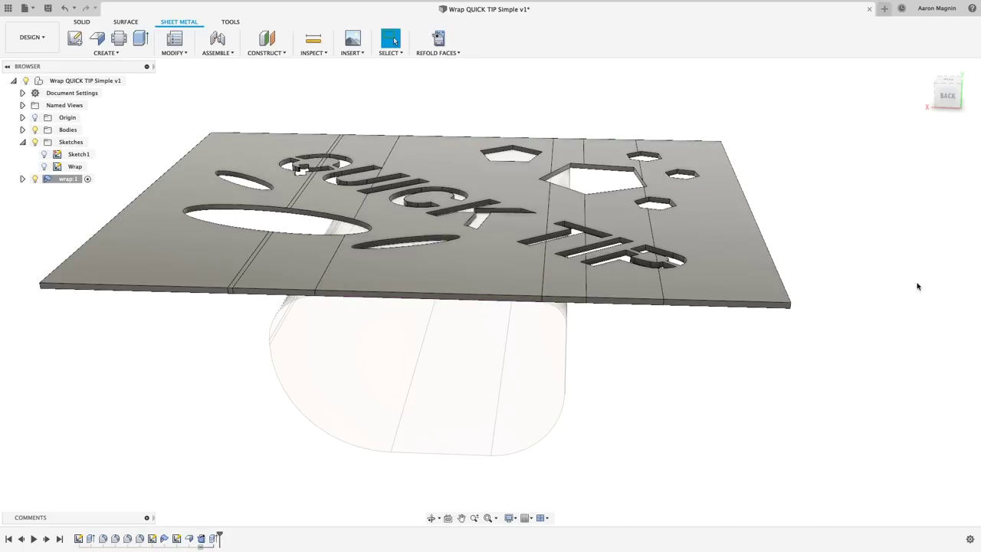
left_click(440, 39)
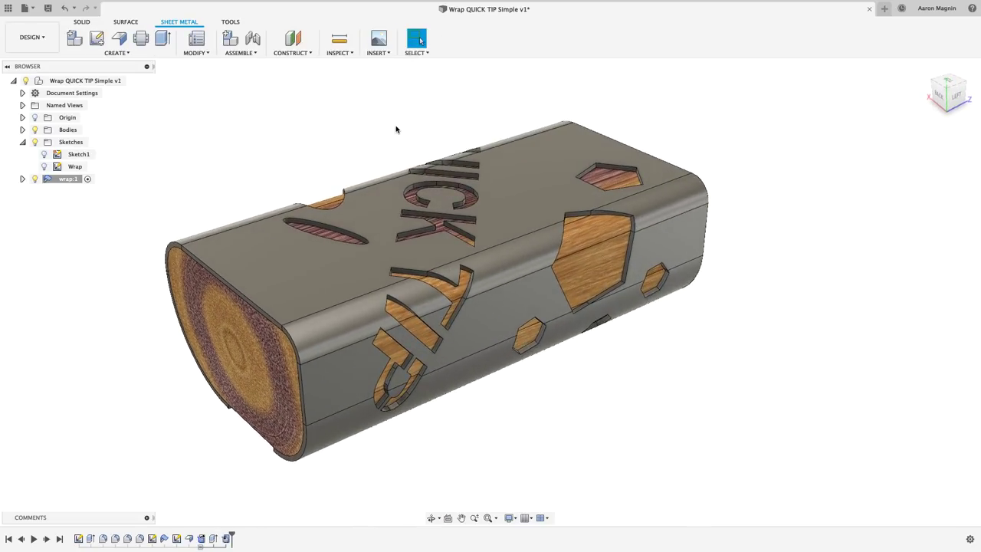
Split seven faces of the block with the refolded sheet body as splitting tool, with Extend Splitting Tool turned off.
type("sspli")
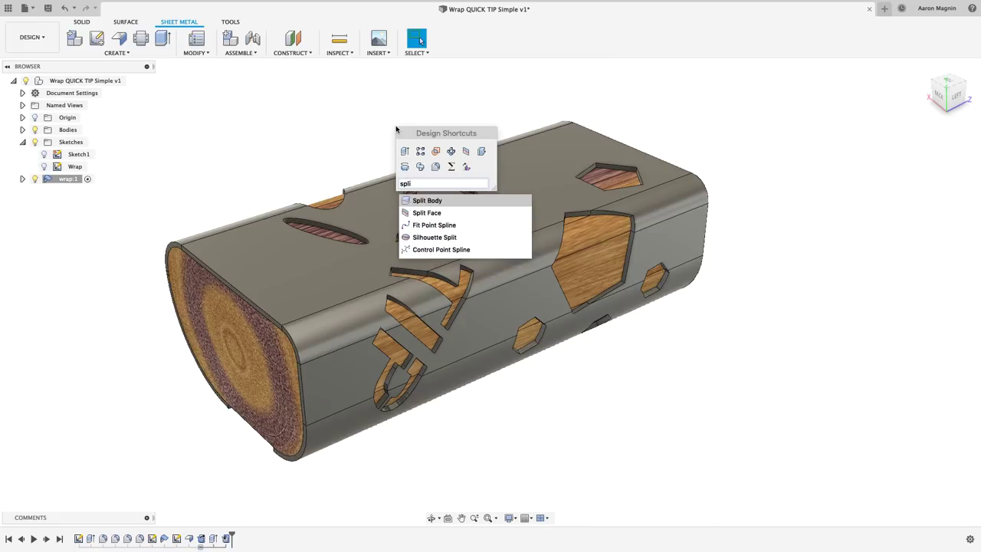
left_click(427, 212)
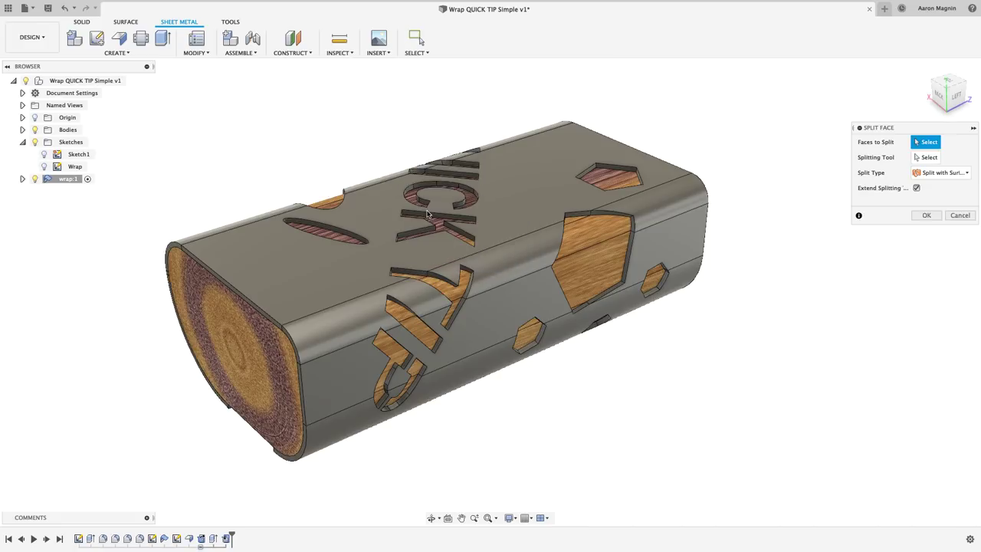
left_click(532, 329)
middle_click_drag(531, 329, 368, 261, "shift")
left_click(924, 157)
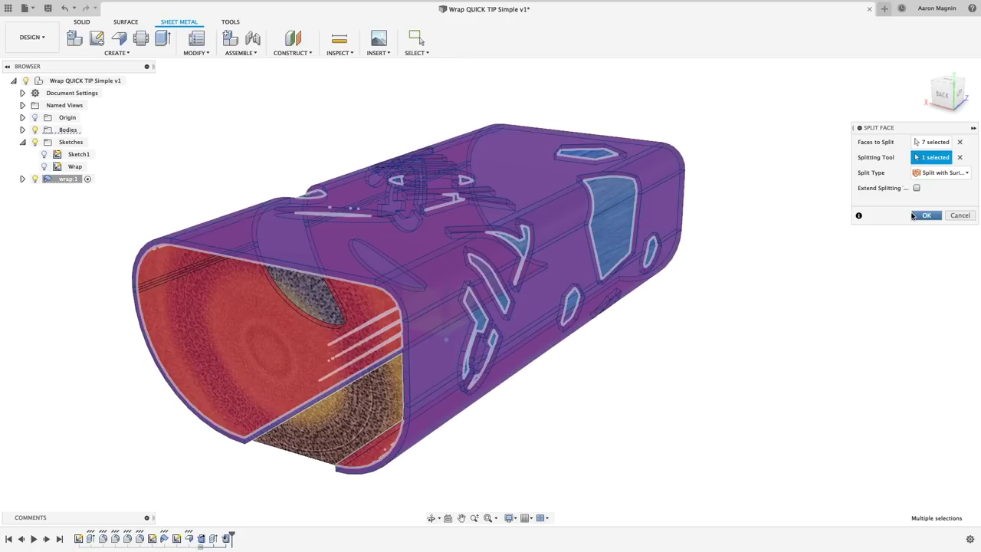
left_click(926, 216)
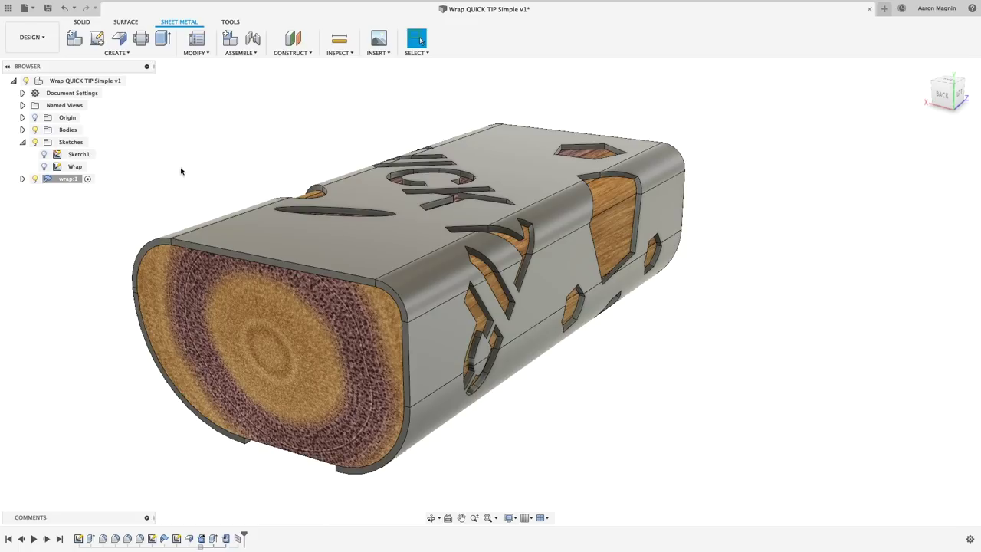
Hide the wrap component and select the block's split text and shape faces using face selection priority.
left_click(47, 179)
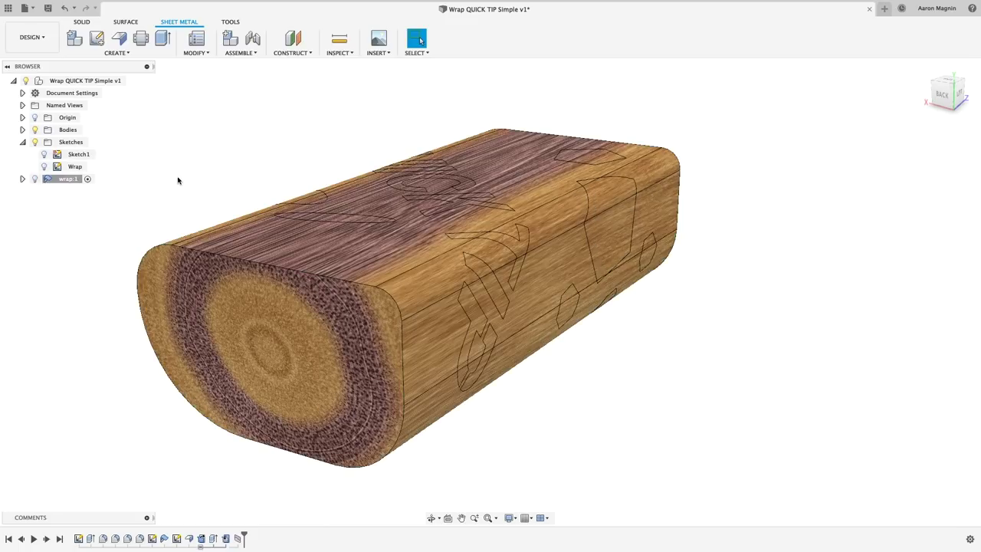
left_click_drag(188, 177, 273, 172)
left_click(417, 46)
mouse_move(438, 118)
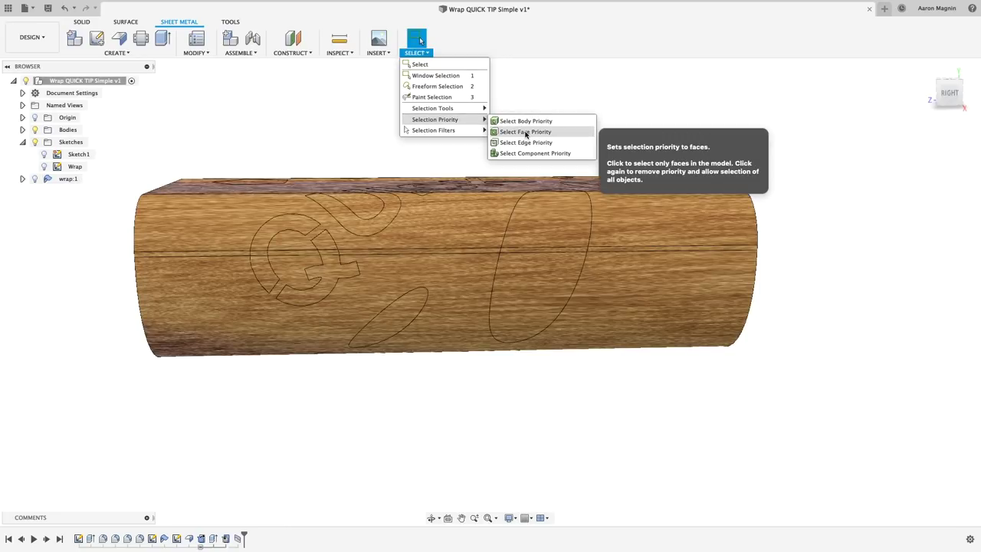
left_click(537, 129)
left_click_drag(204, 131, 653, 420)
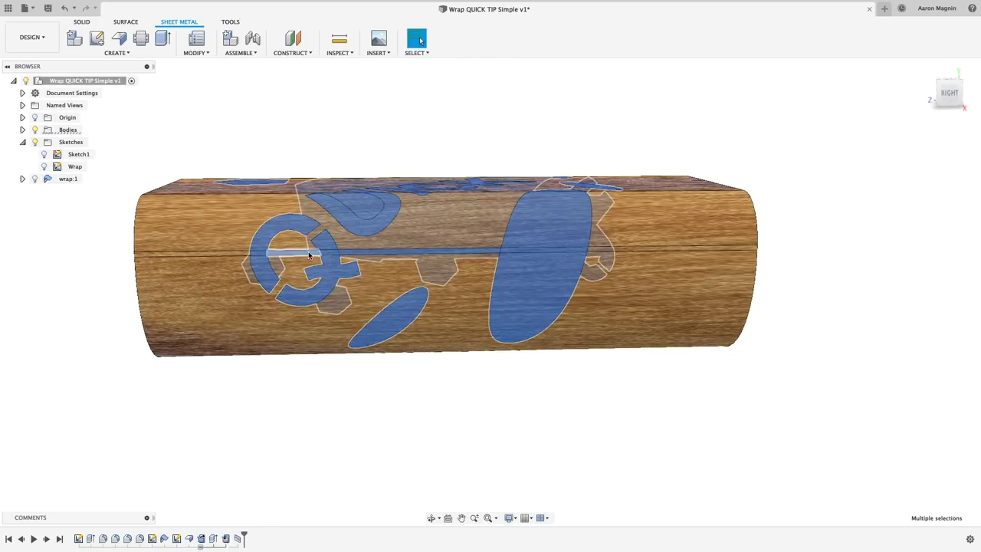
middle_click_drag(394, 189, 438, 283, "shift")
Apply the design's polished metal appearance to only the selected letter and shape faces of the block.
key("a")
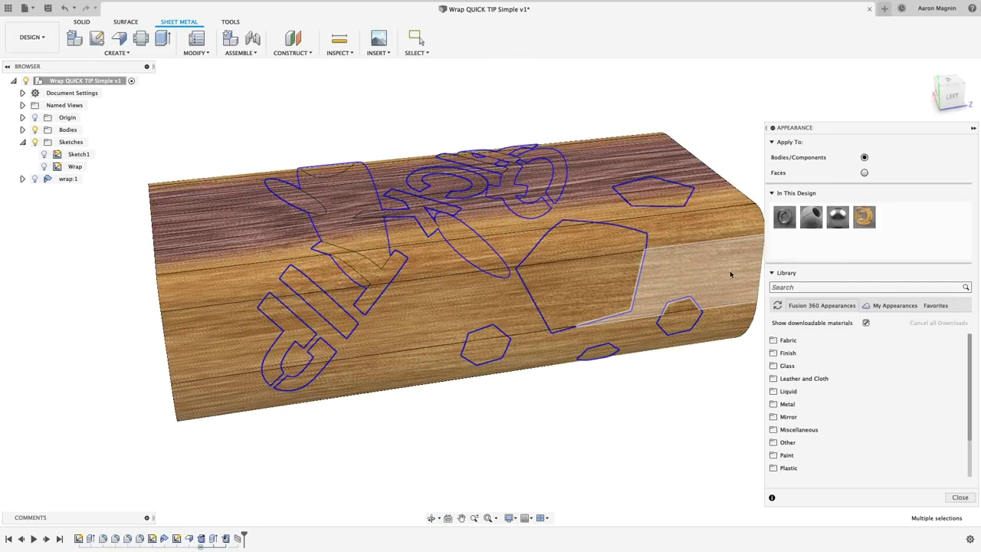
left_click(864, 173)
left_click_drag(838, 217, 695, 335)
key("Escape")
middle_click_drag(729, 456, 976, 447, "shift")
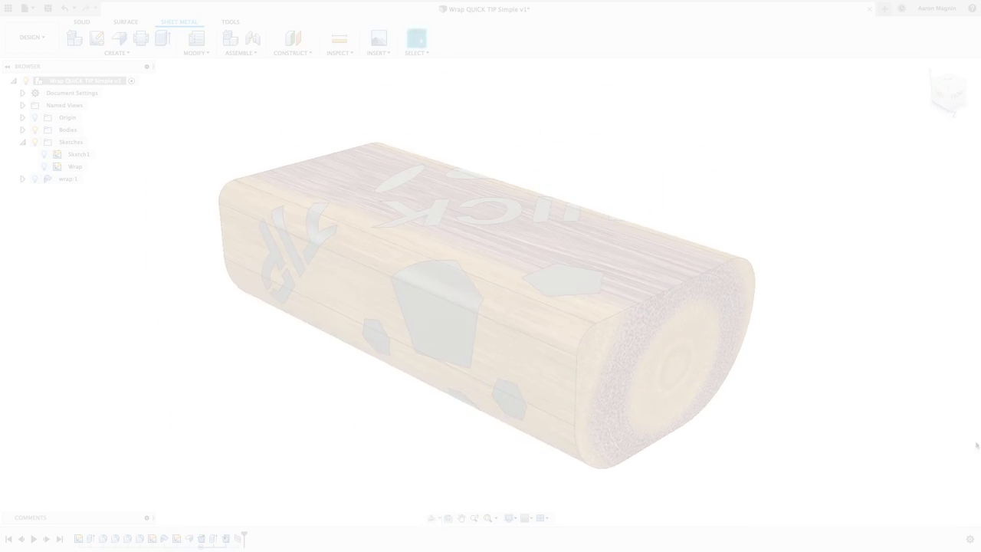